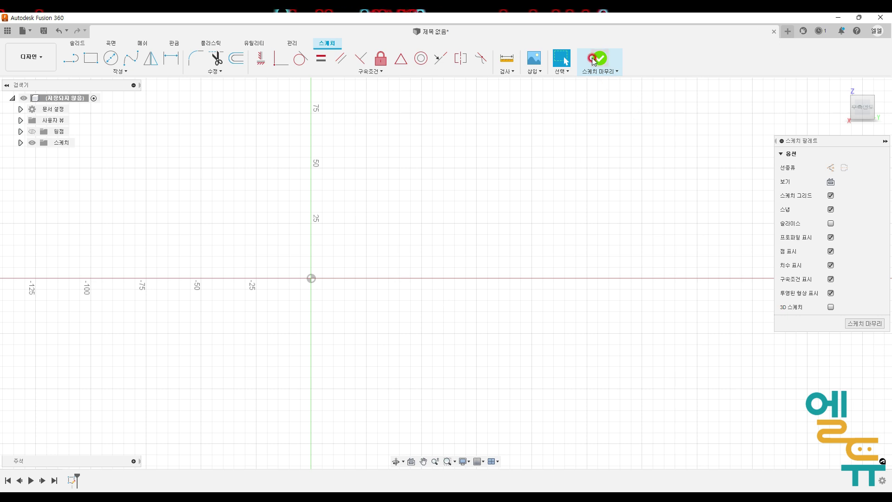
- Start a new sketch on the vertical front plane
click(71, 59)
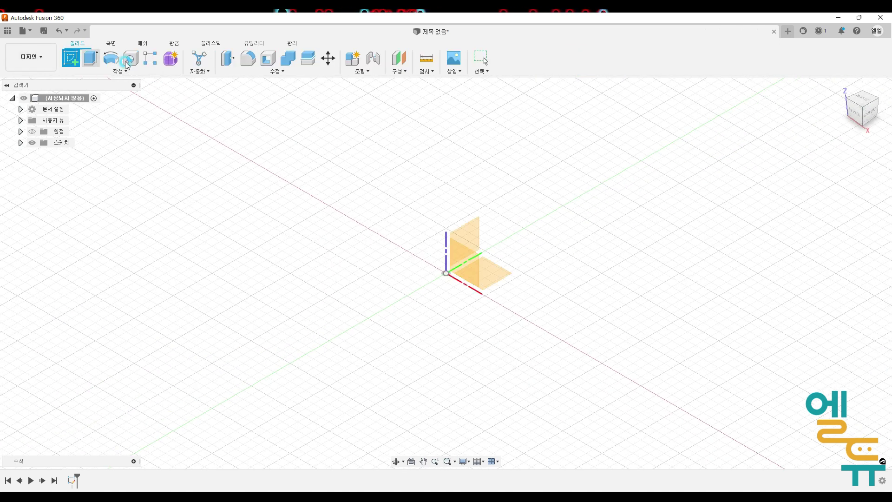
click(472, 227)
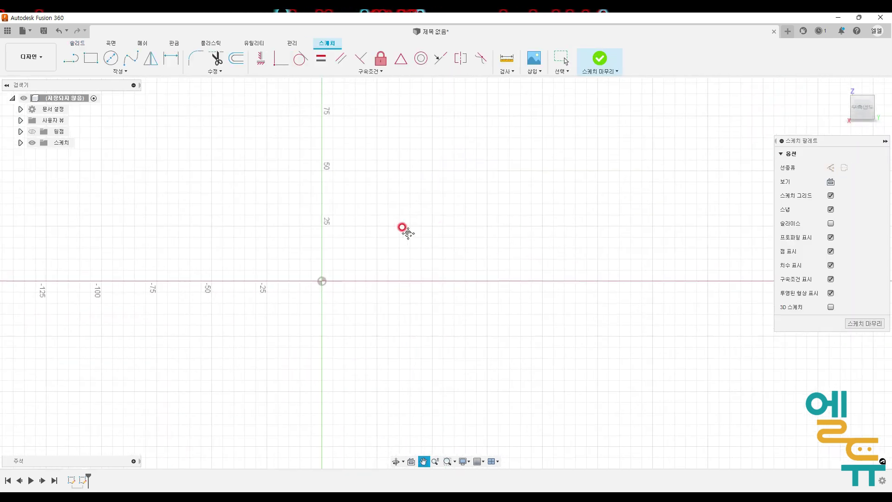
middle_drag(413, 222, 420, 229)
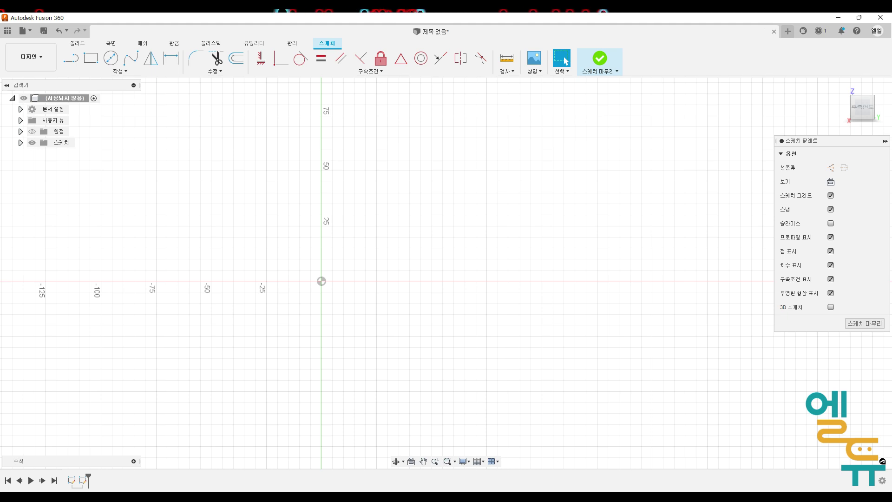
- Examine the front view dimensions of the toolbox on the reference drawing slide
click(520, 498)
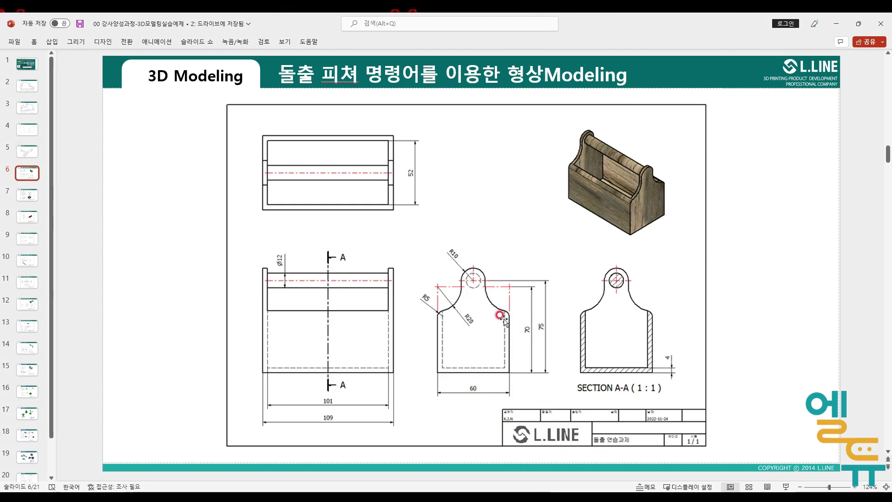
mouse_move(492, 378)
mouse_down()
mouse_move(474, 394)
mouse_move(482, 384)
mouse_up()
mouse_move(525, 341)
mouse_down()
mouse_move(521, 324)
mouse_move(529, 337)
mouse_up()
mouse_move(441, 287)
mouse_down()
mouse_move(502, 288)
mouse_move(512, 369)
mouse_move(442, 370)
mouse_move(440, 290)
mouse_up()
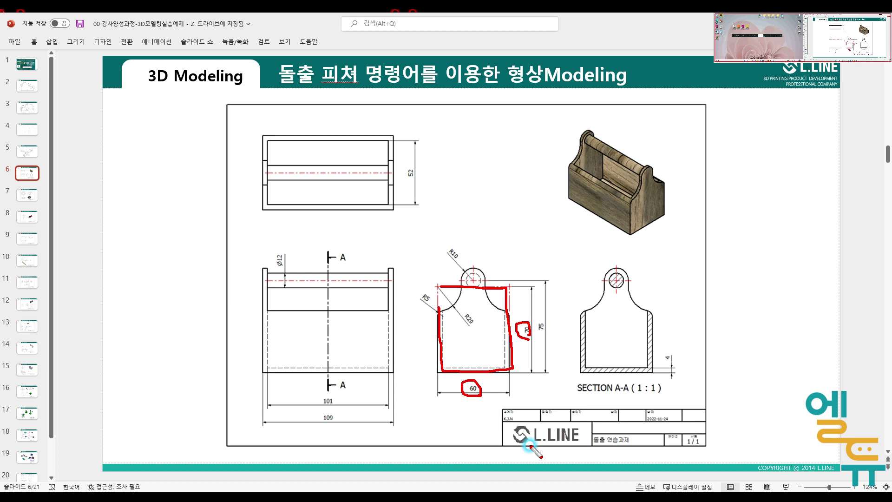
key(Escape)
click(524, 496)
- Draw a rectangle 60 mm wide and 70 mm tall
click(92, 58)
click(255, 137)
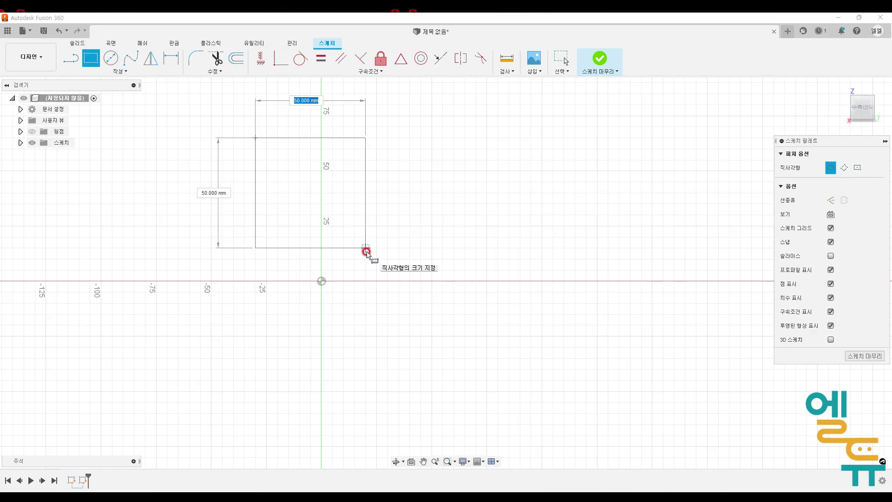
text(60)
key(Tab)
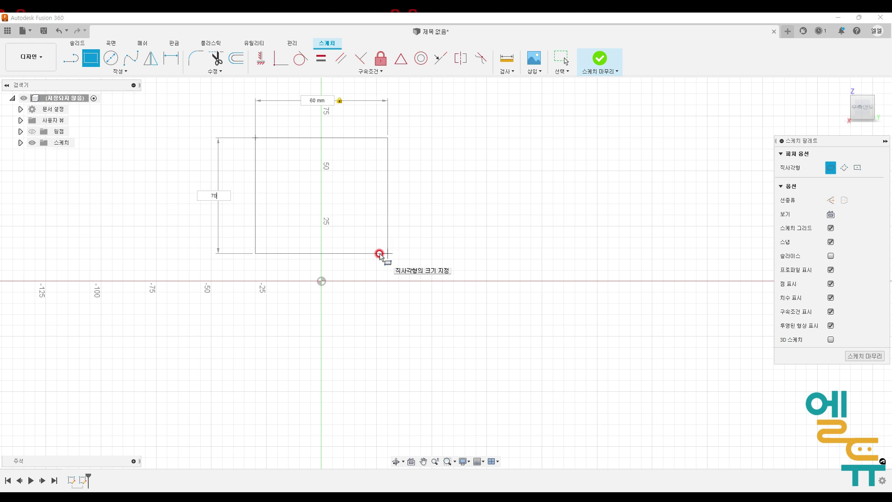
text(70)
key(Return)
key(Escape)
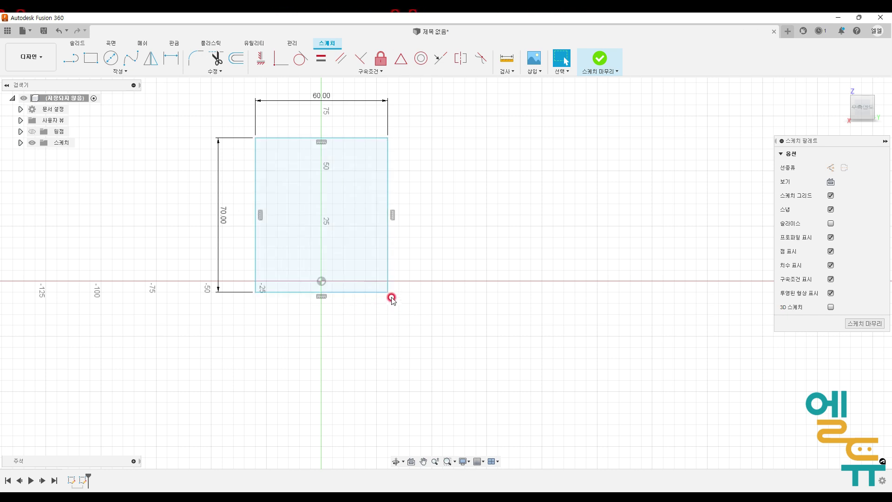
- Apply a Midpoint constraint placing the rectangle's bottom edge midpoint on the sketch origin
drag(388, 292, 376, 248)
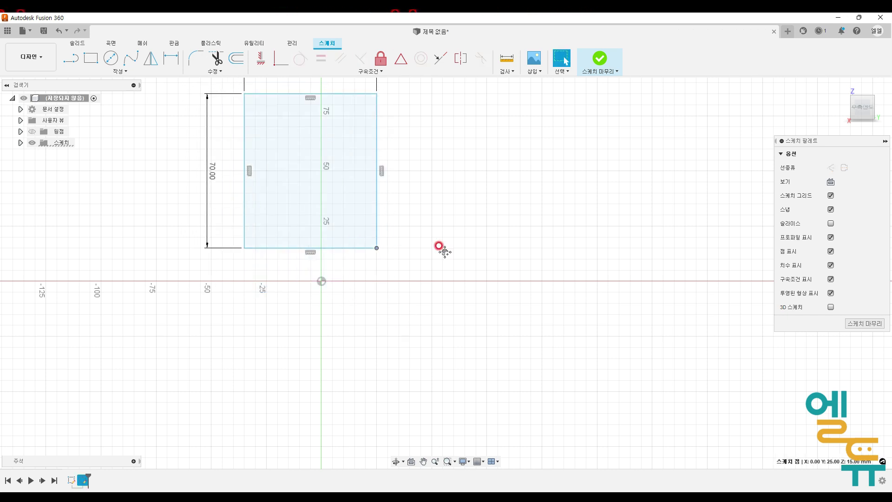
middle_drag(442, 249, 495, 351)
drag(431, 353, 464, 320)
click(385, 320)
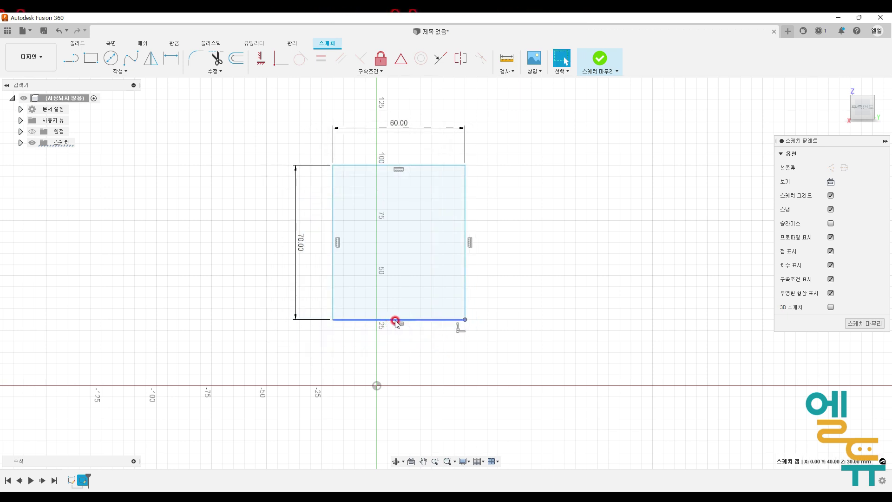
drag(400, 314, 415, 325)
drag(380, 375, 378, 387)
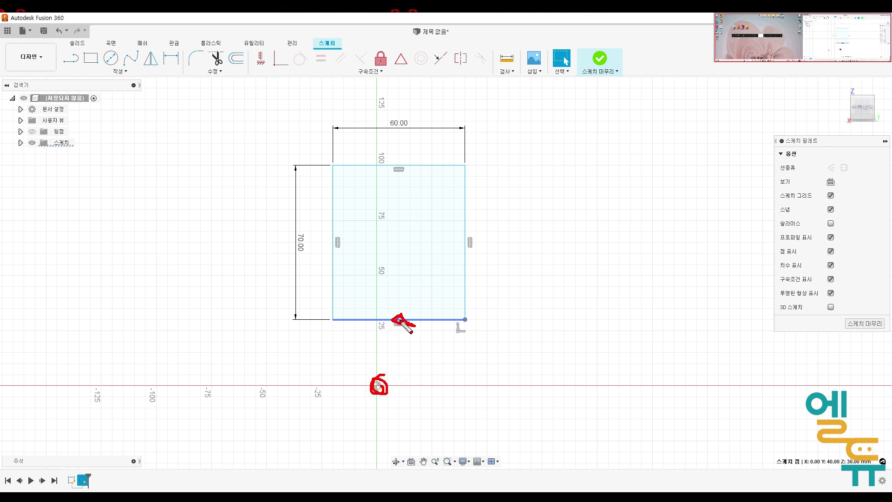
mouse_move(402, 74)
mouse_down()
mouse_move(389, 59)
mouse_move(402, 48)
mouse_move(402, 76)
mouse_up()
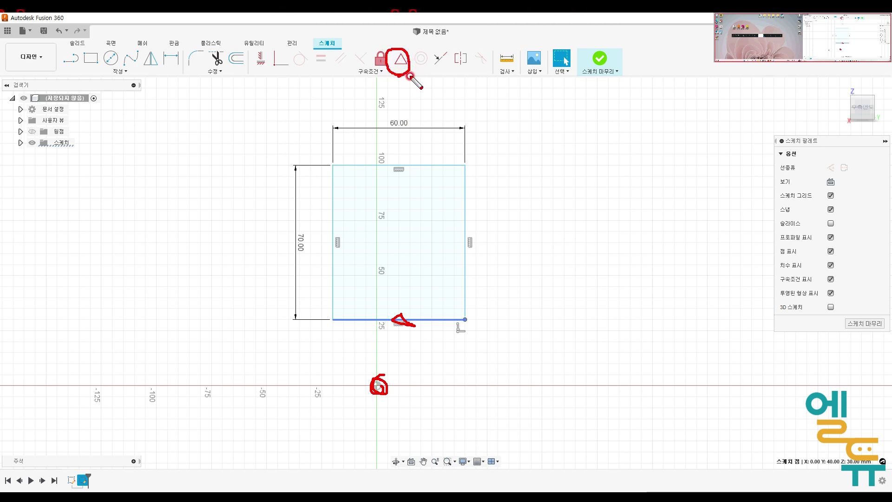
key(Escape)
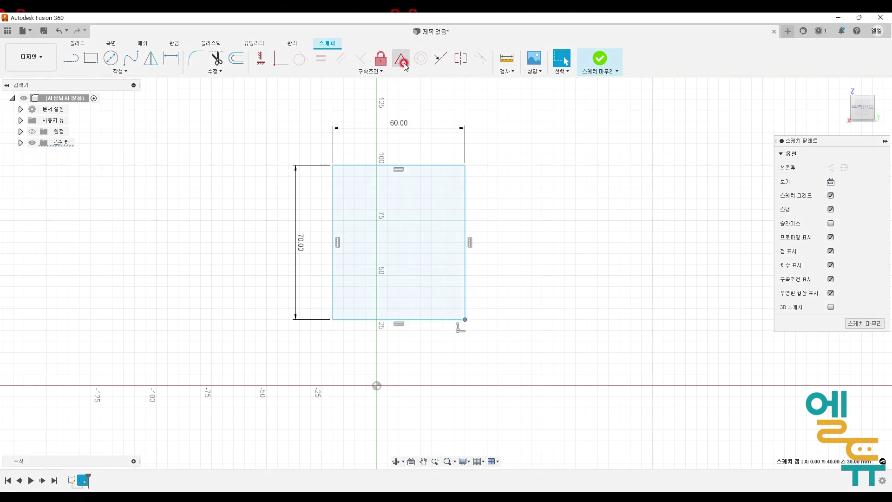
click(400, 58)
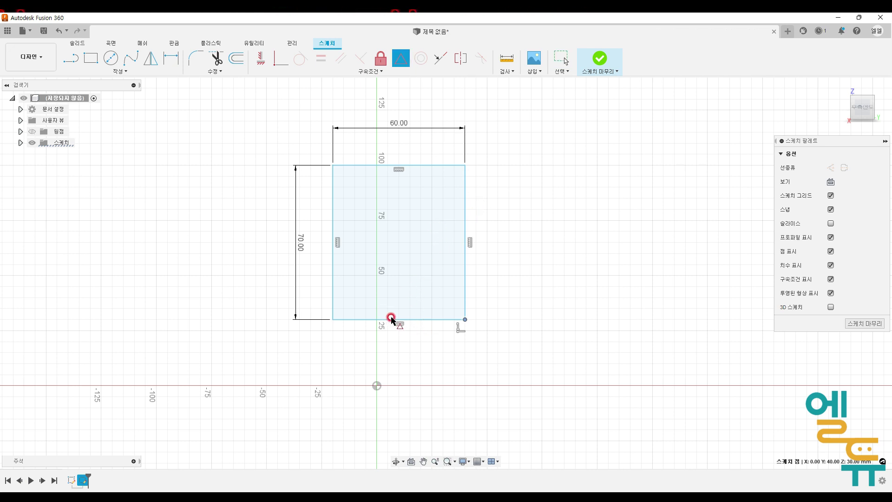
key(Escape)
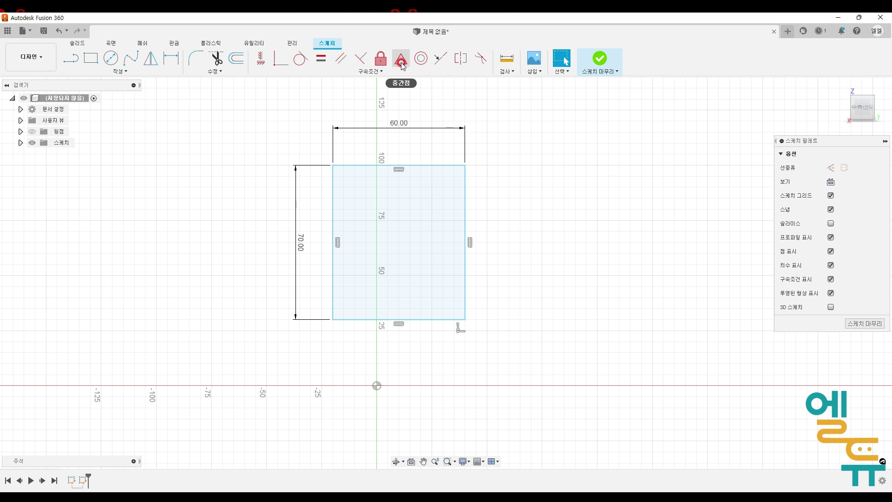
click(401, 60)
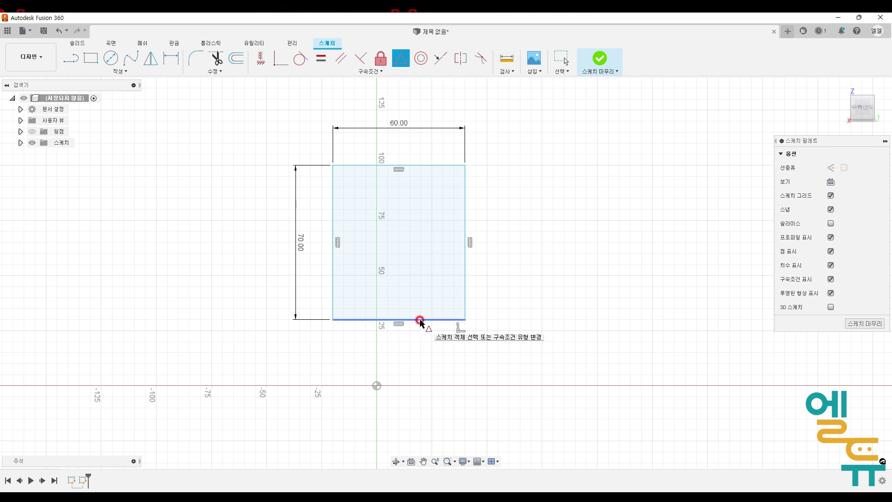
click(421, 320)
click(379, 386)
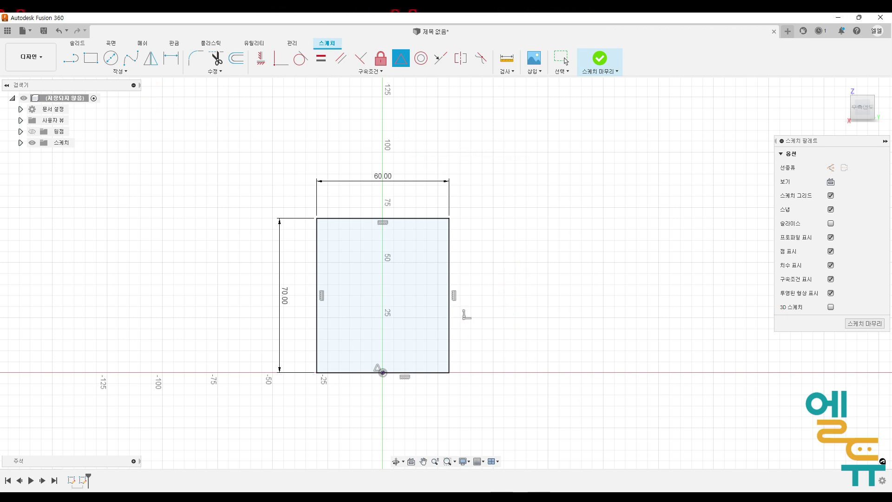
- Examine the arcs at the top of the front view on the reference drawing
key(alt+Tab)
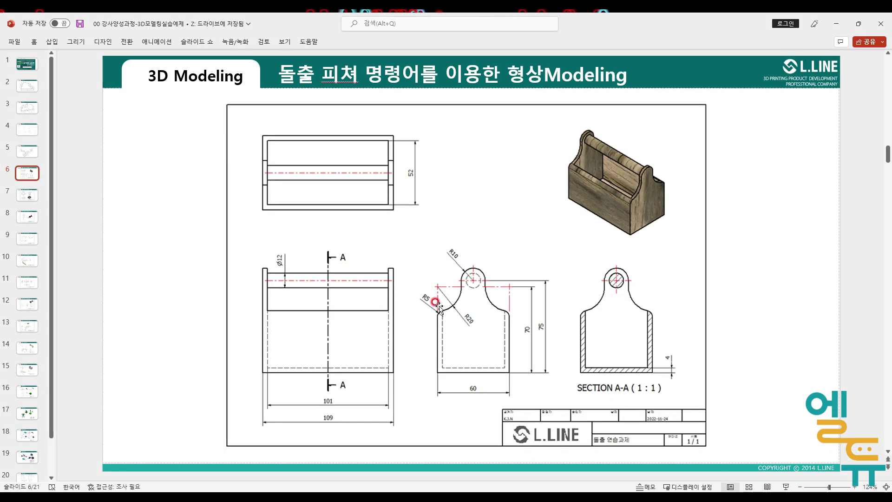
mouse_move(437, 310)
mouse_down()
mouse_move(426, 307)
mouse_move(433, 258)
mouse_move(459, 279)
mouse_move(449, 309)
mouse_up()
mouse_move(506, 309)
mouse_down()
mouse_move(494, 267)
mouse_move(532, 284)
mouse_move(504, 310)
mouse_up()
key(Escape)
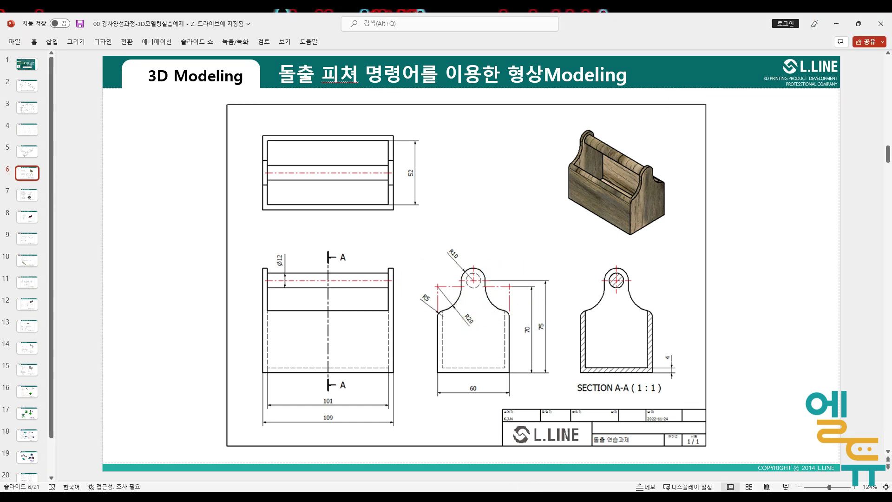
key(alt+Tab)
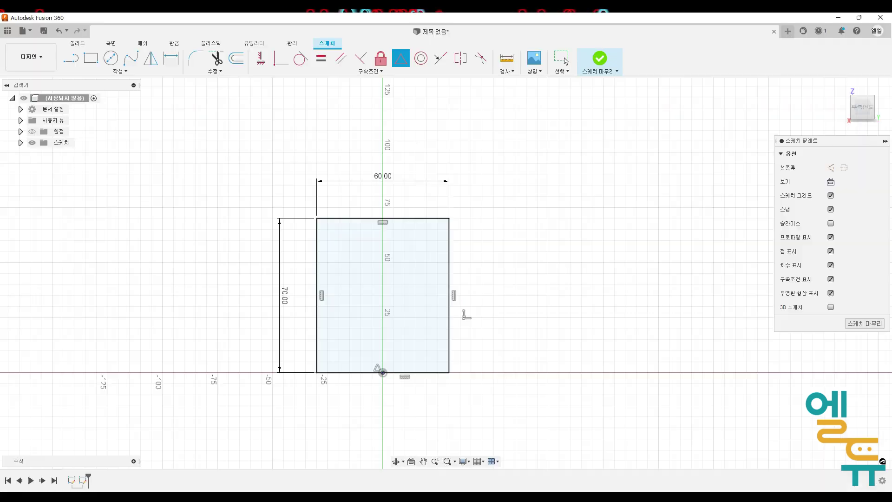
- Draw a 40 mm diameter circle centred on the rectangle's top-left corner
click(111, 62)
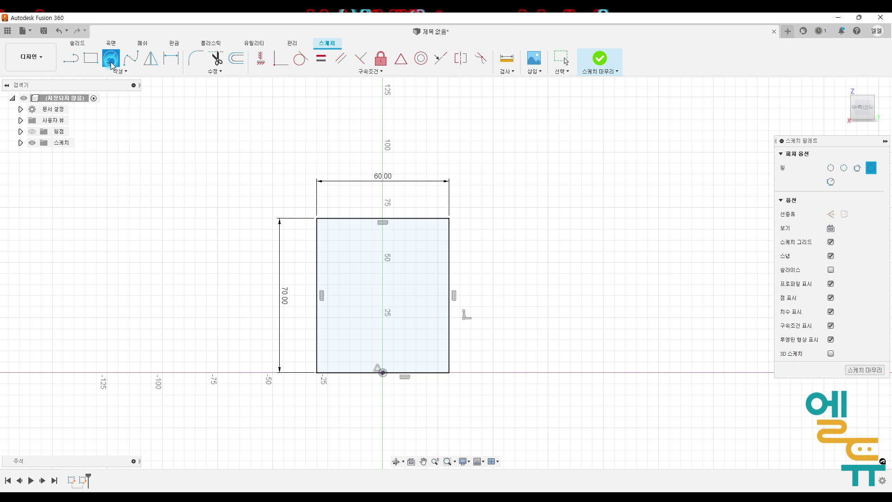
click(316, 218)
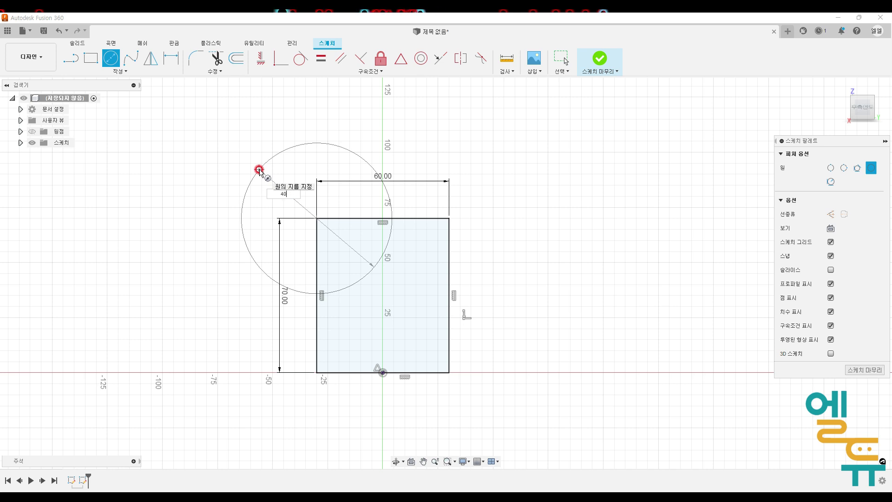
key(Return)
key(Escape)
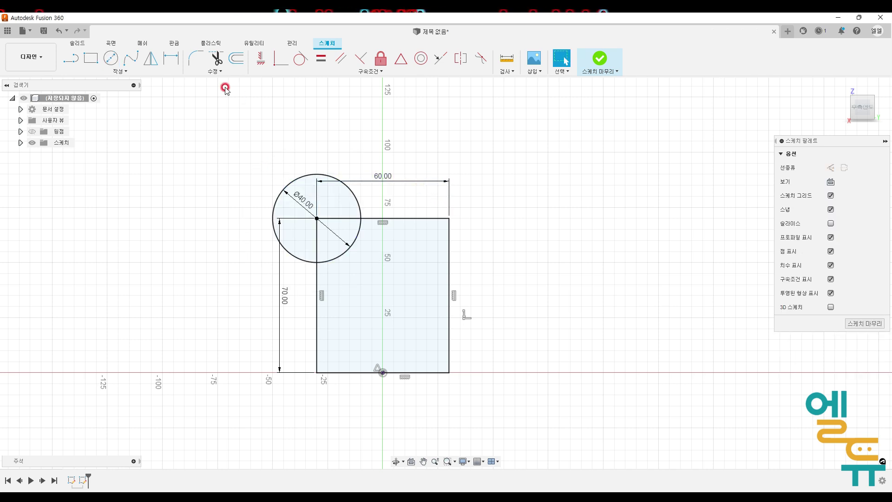
- Draw a second circle about 54 mm in diameter centred on the rectangle's top-right corner
click(111, 57)
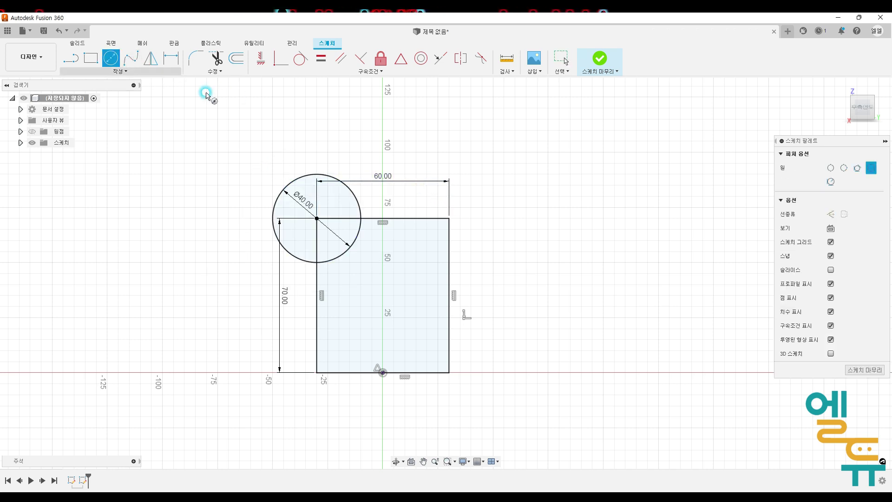
click(449, 218)
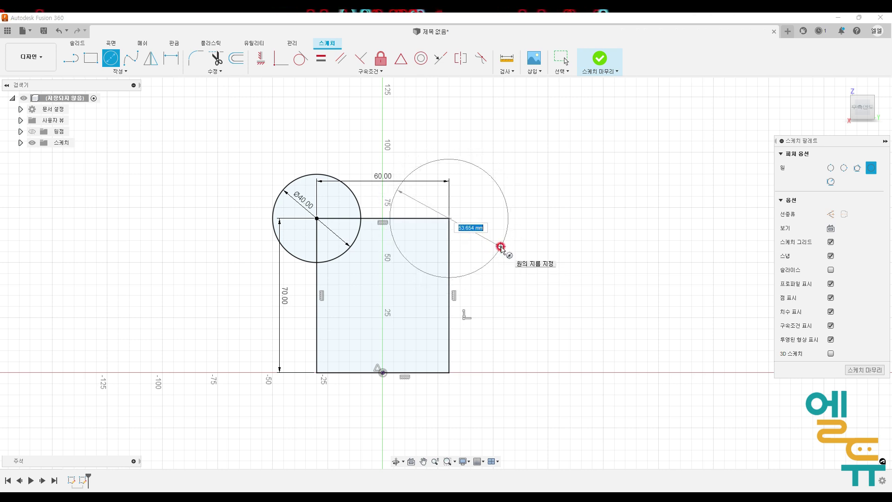
click(502, 253)
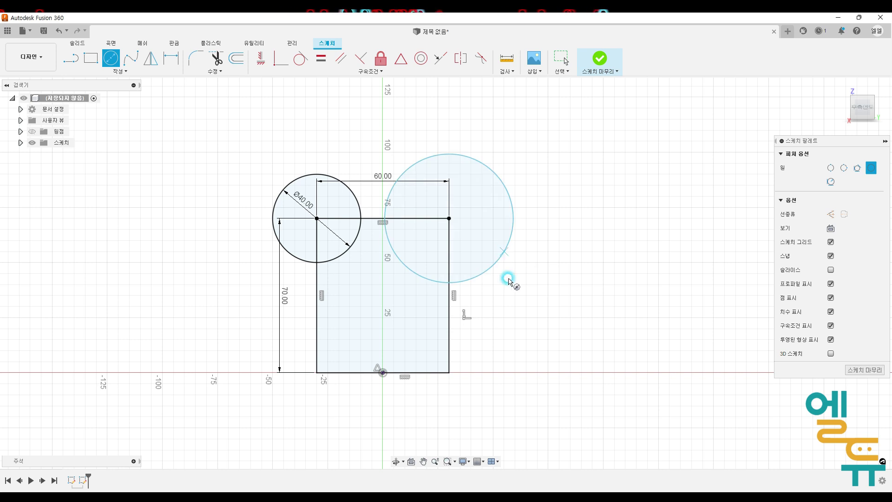
middle_drag(541, 287, 518, 294)
scroll(518, 294, down, 1)
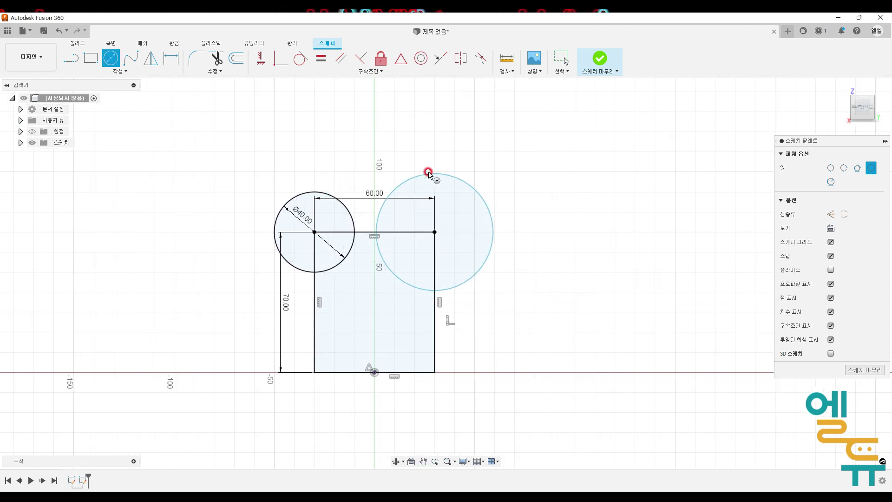
key(Escape)
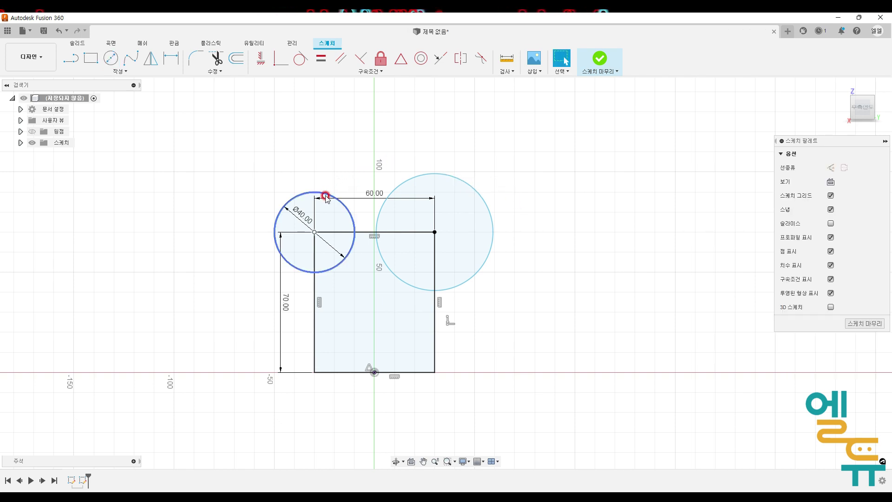
- Constrain the two circles to be equal in size and finish the sketch
click(412, 181)
click(323, 60)
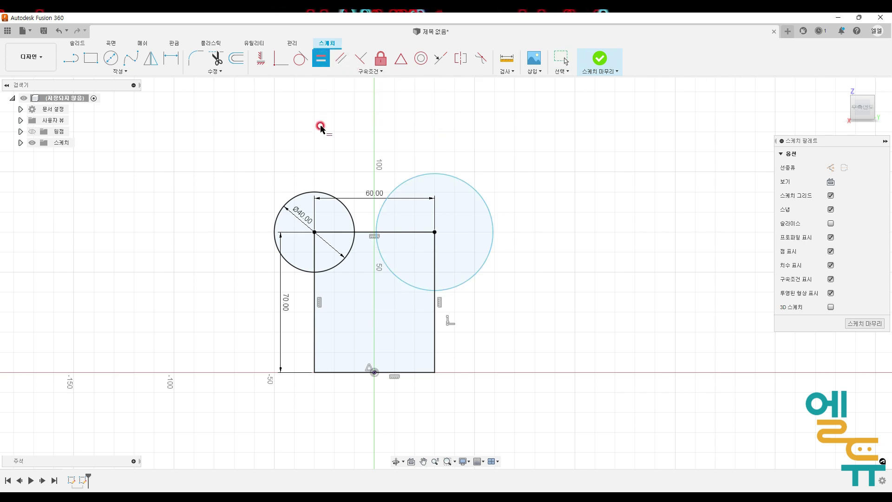
click(305, 192)
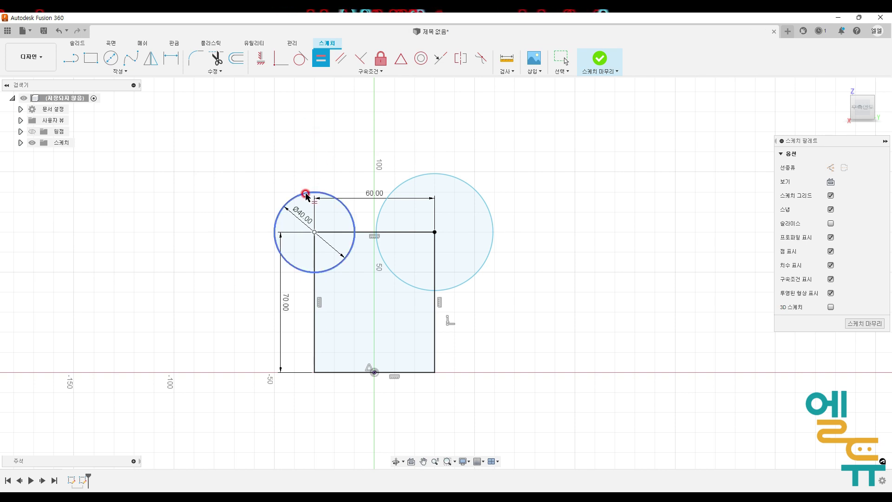
click(433, 175)
mouse_move(508, 205)
middle_down()
mouse_move(453, 197)
mouse_move(471, 212)
middle_up()
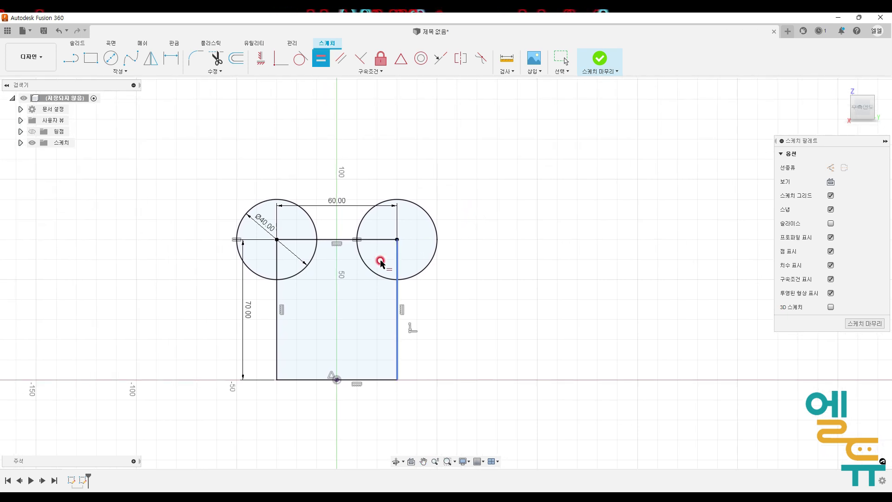
mouse_move(319, 244)
mouse_down()
mouse_move(279, 336)
mouse_move(321, 373)
mouse_move(386, 337)
mouse_move(368, 276)
mouse_move(313, 239)
mouse_move(315, 258)
mouse_up()
key(Escape)
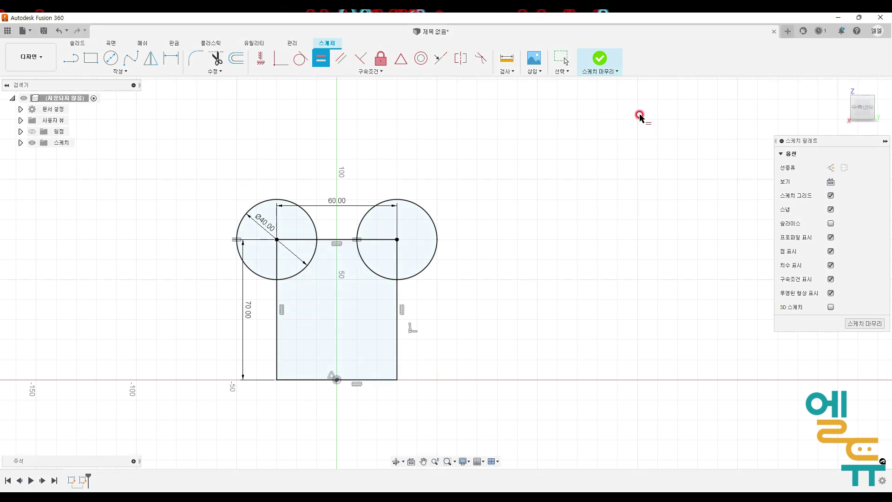
click(599, 59)
click(90, 58)
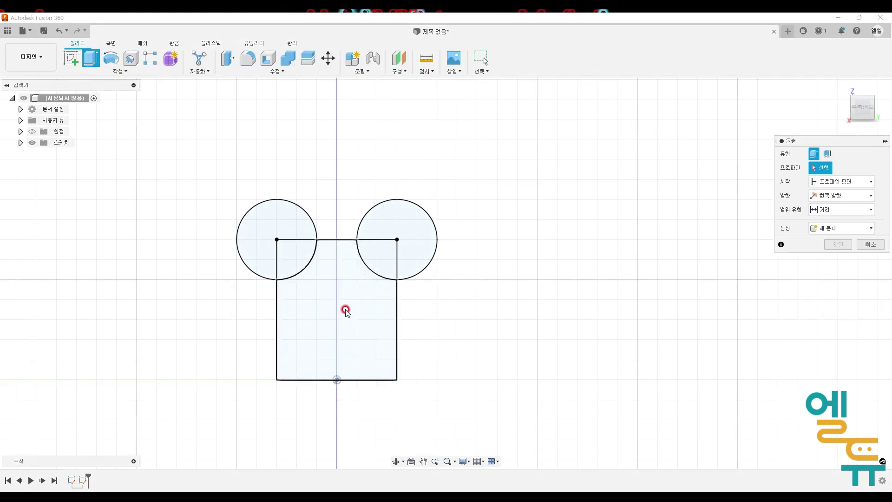
click(380, 369)
key(Escape)
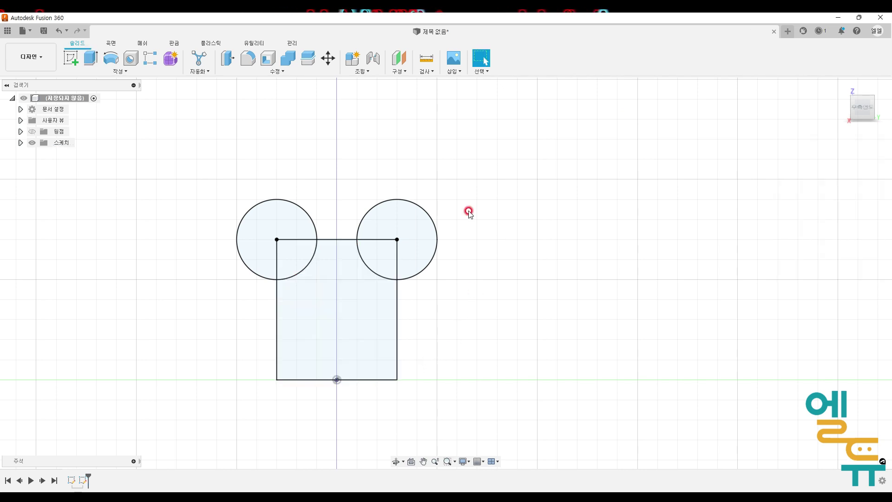
- Reopen the front profile sketch for editing
click(334, 240)
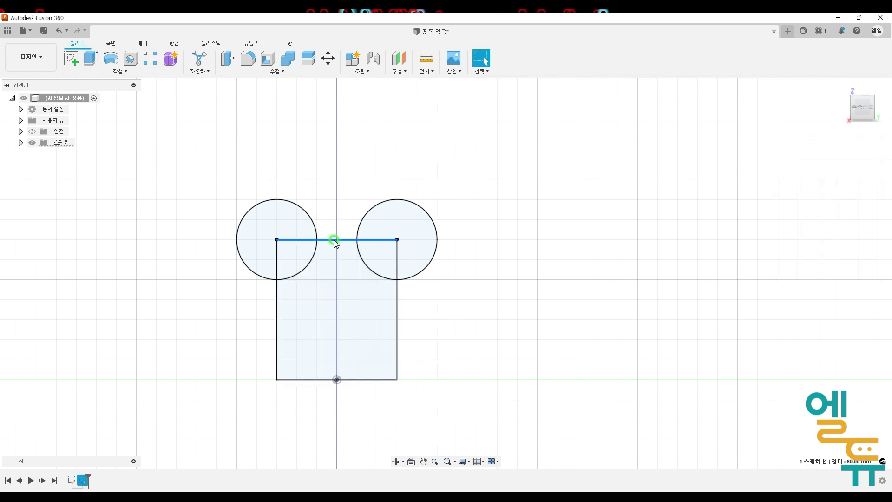
right_click(334, 240)
click(327, 280)
click(413, 209)
click(414, 199)
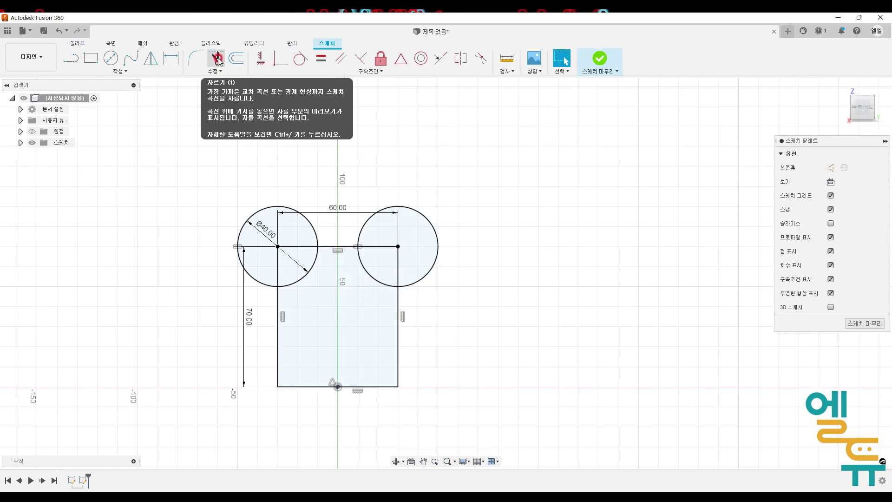
- Trim both circles down to the quarter arcs inside the rectangle's top corners
click(218, 59)
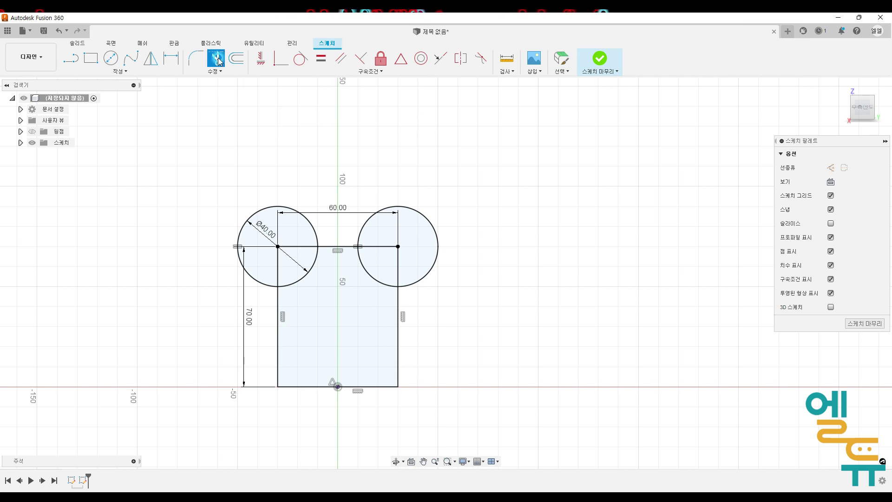
click(269, 207)
click(403, 206)
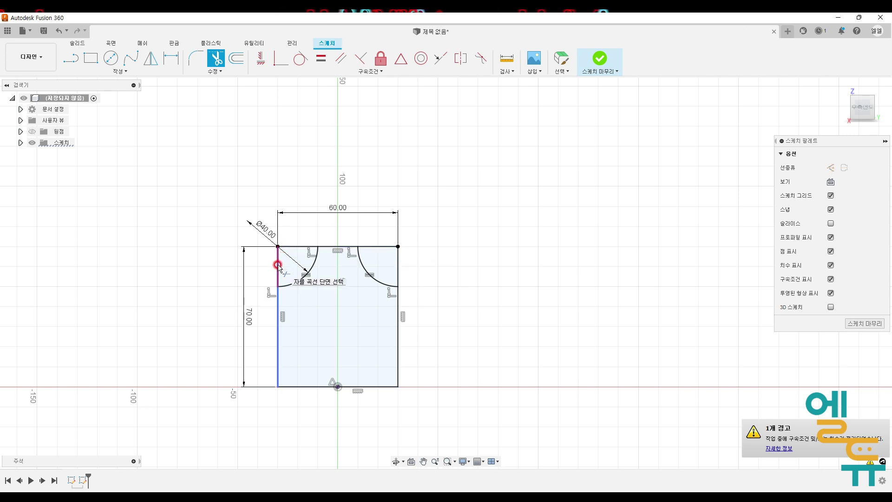
click(398, 258)
click(377, 247)
click(301, 246)
click(278, 262)
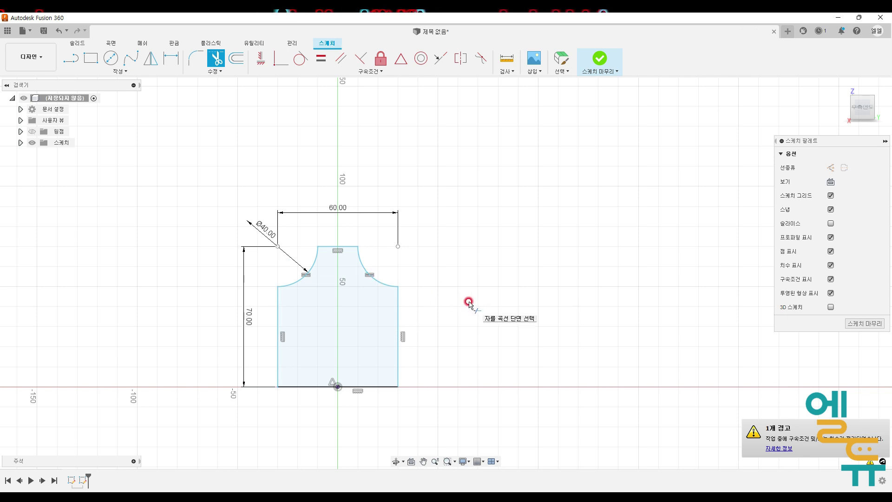
key(Escape)
key(ctrl+z)
key(ctrl+z)
key(ctrl+z)
key(ctrl+z)
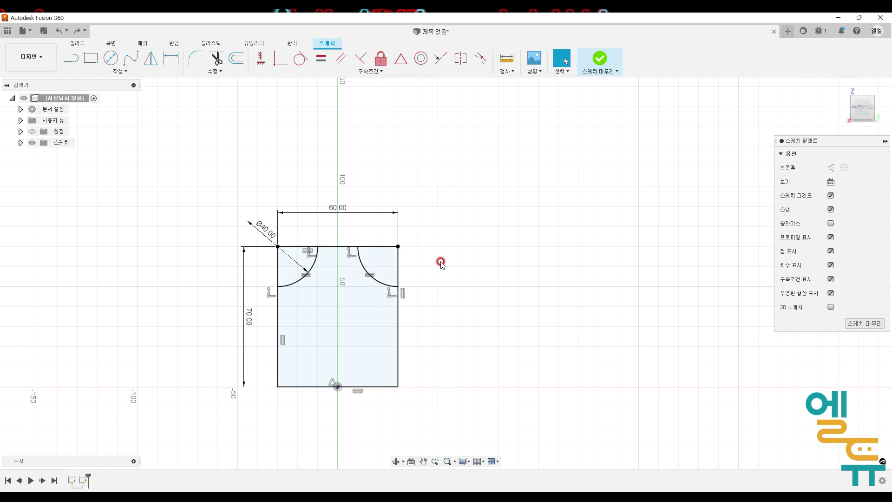
- Draw vertical lines up from the inner arc ends joined by a tangent semicircular arc across the top
middle_drag(442, 273, 455, 268)
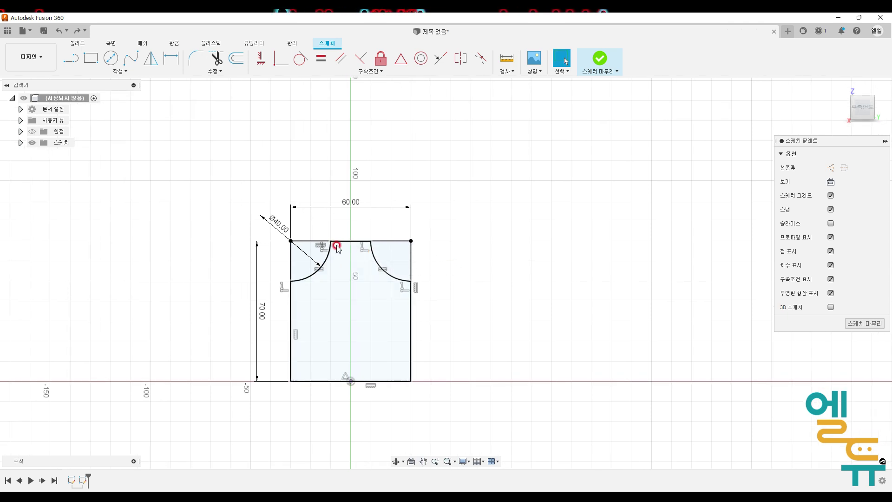
mouse_move(334, 242)
mouse_down()
mouse_move(324, 242)
mouse_move(379, 242)
mouse_move(328, 249)
mouse_up()
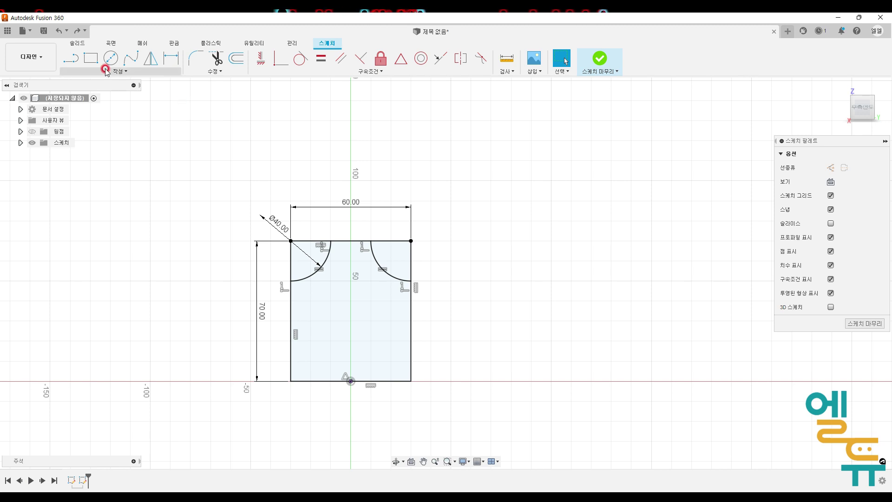
click(74, 59)
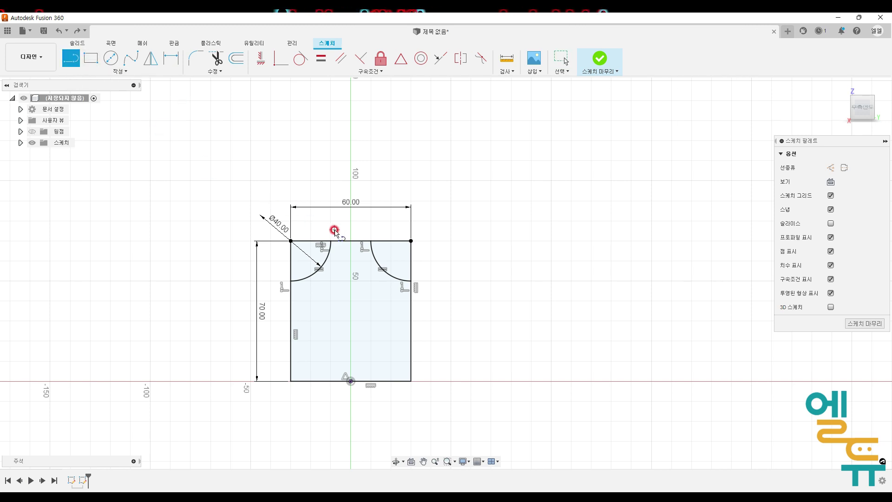
click(332, 242)
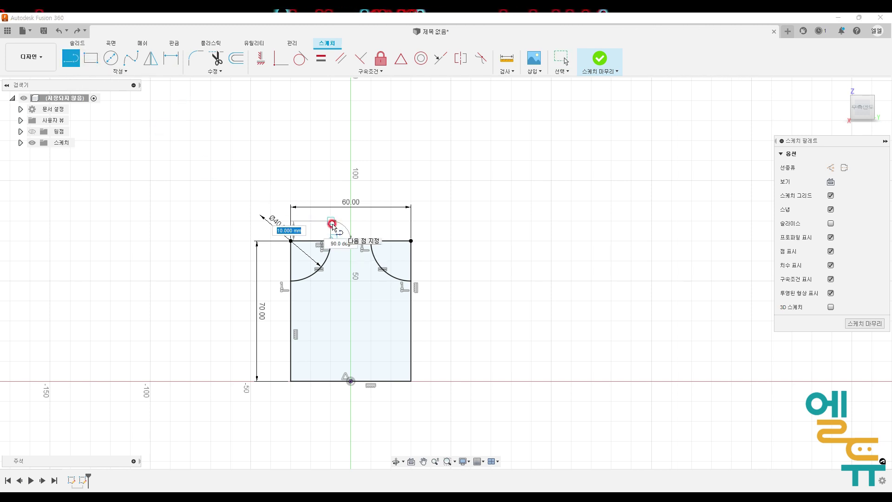
scroll(353, 219, down, 2)
scroll(353, 219, up, 4)
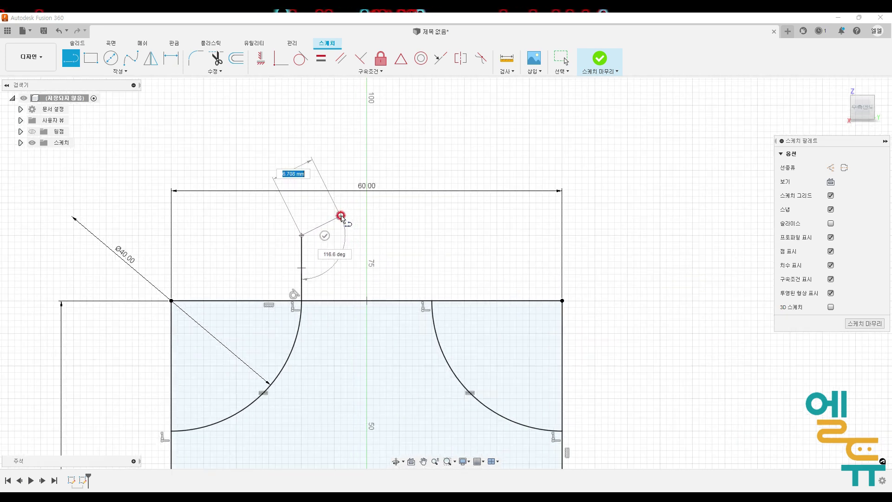
scroll(340, 216, up, 1)
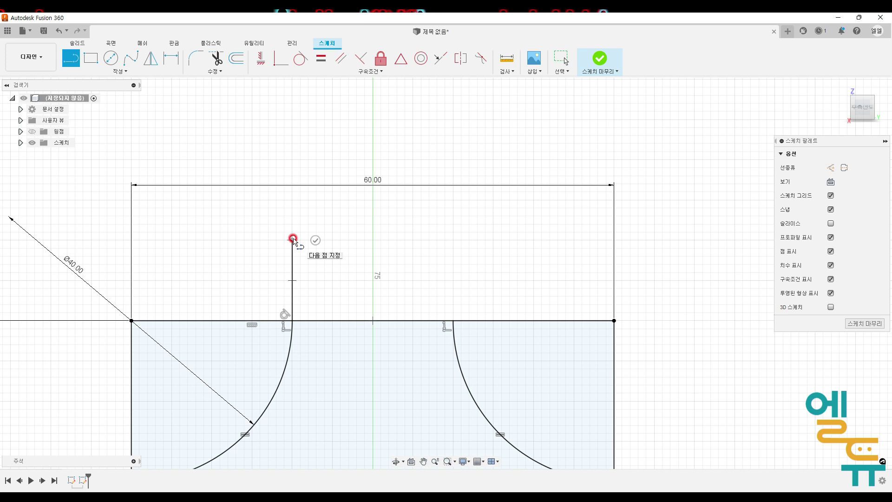
drag(293, 239, 452, 240)
click(455, 321)
scroll(442, 345, down, 5)
scroll(355, 277, down, 1)
mouse_move(473, 296)
middle_down()
mouse_move(405, 250)
mouse_move(450, 229)
mouse_move(453, 203)
middle_up()
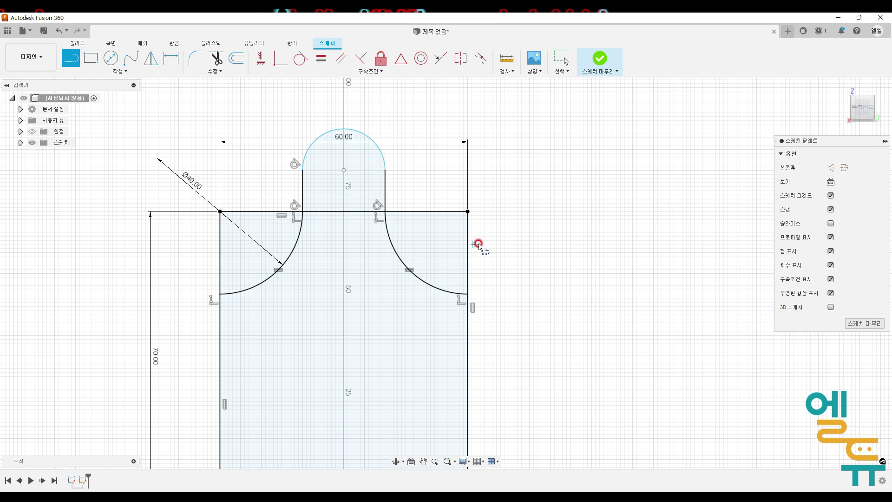
key(Escape)
- Convert the rectangle's top edge into a construction line
click(451, 211)
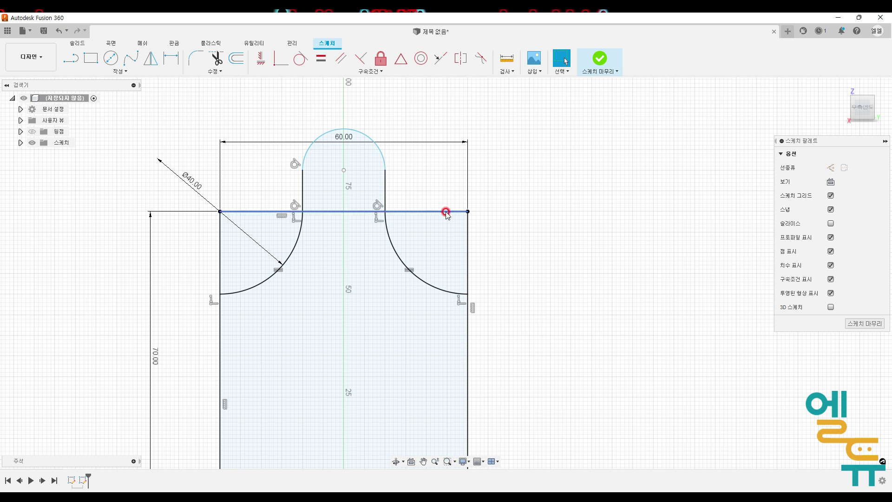
click(446, 212)
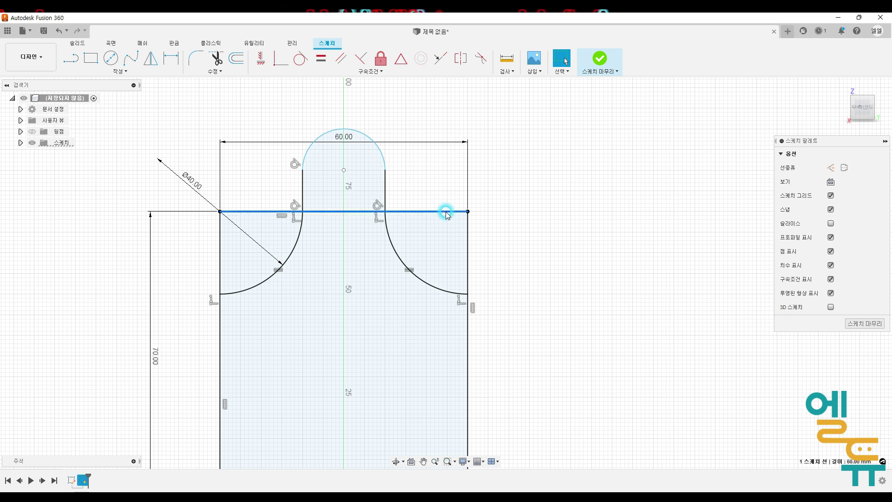
click(830, 167)
click(667, 256)
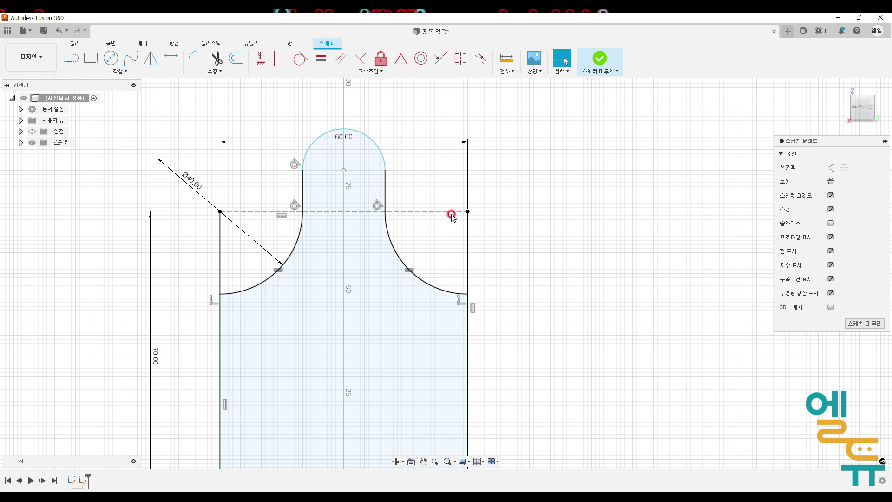
key(ctrl+alt+g)
mouse_move(348, 205)
mouse_down()
mouse_move(332, 217)
mouse_move(346, 225)
mouse_up()
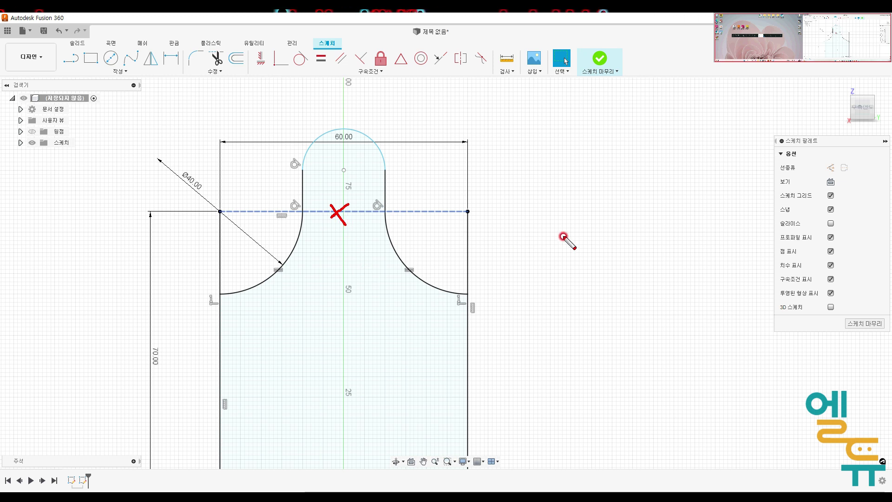
key(Escape)
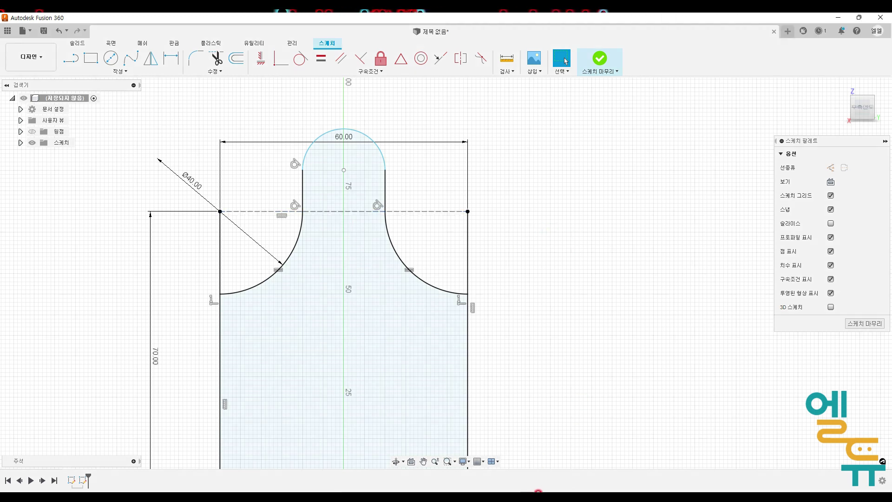
- Examine the 75 mm height and R10 dimensions of the front view on the reference drawing
key(alt+Tab)
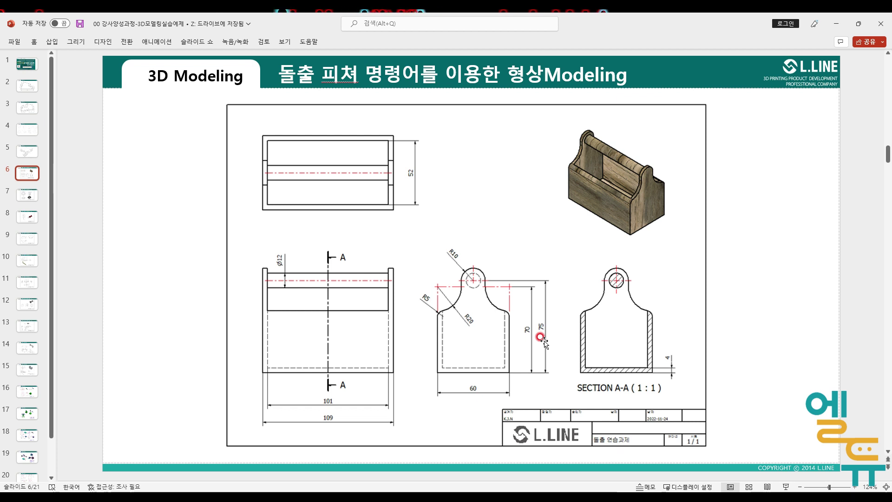
key(ctrl+2)
mouse_move(546, 337)
mouse_down()
mouse_move(534, 334)
mouse_move(548, 327)
mouse_move(539, 337)
mouse_up()
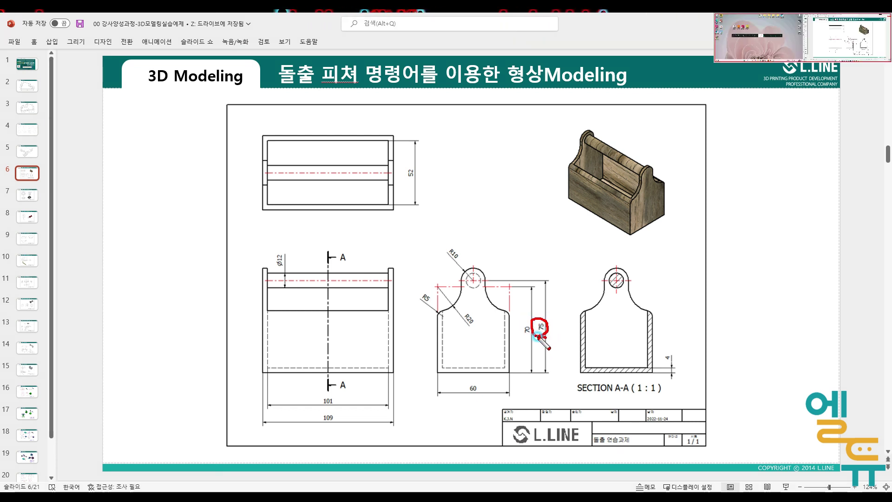
mouse_move(456, 265)
mouse_down()
mouse_move(439, 242)
mouse_move(453, 264)
mouse_up()
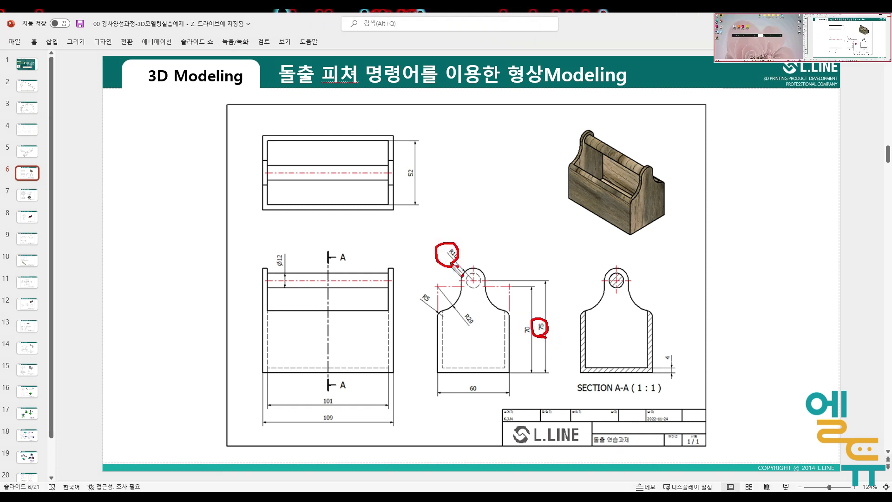
mouse_move(537, 333)
mouse_down()
mouse_move(544, 319)
mouse_move(538, 333)
mouse_up()
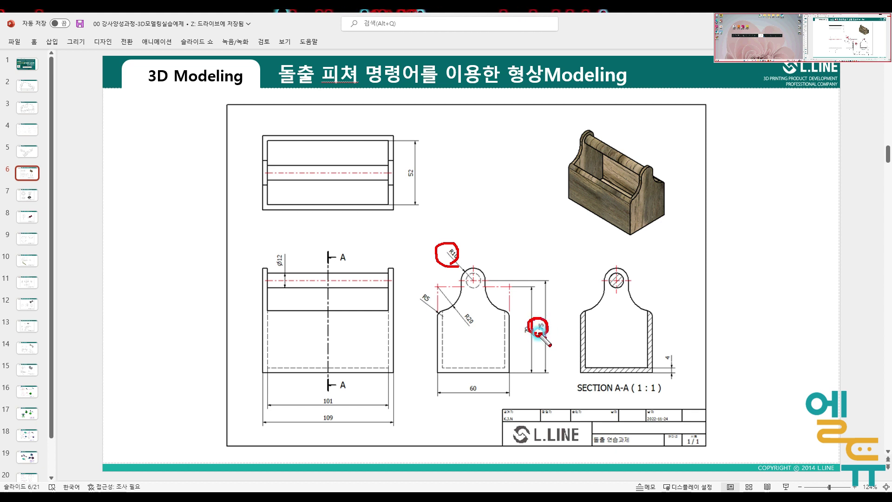
key(Escape)
key(ctrl+2)
mouse_move(450, 259)
mouse_down()
mouse_move(453, 244)
mouse_move(451, 287)
mouse_move(511, 288)
mouse_up()
mouse_move(481, 391)
mouse_down()
mouse_move(471, 393)
mouse_move(482, 380)
mouse_move(481, 393)
mouse_up()
key(Escape)
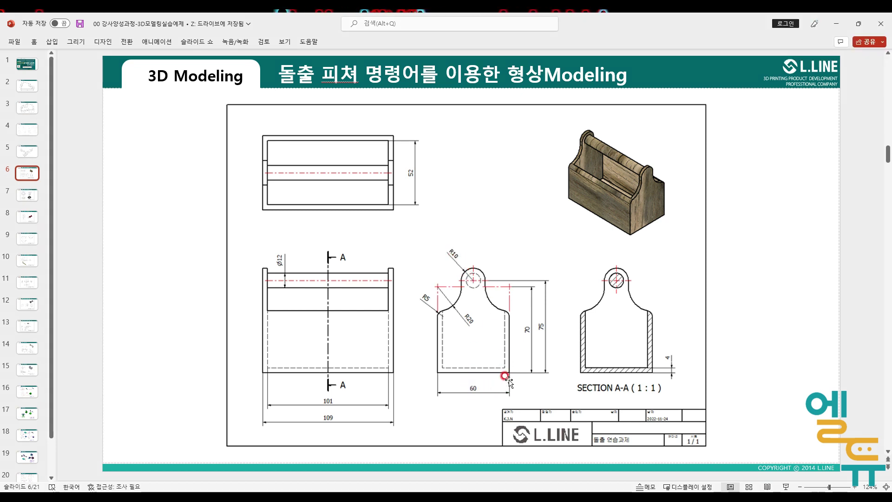
- Dimension the height from the bottom edge to the top arc's centre as 75 mm
click(525, 495)
middle_drag(549, 306, 456, 275)
scroll(405, 193, up, 1)
scroll(404, 191, down, 1)
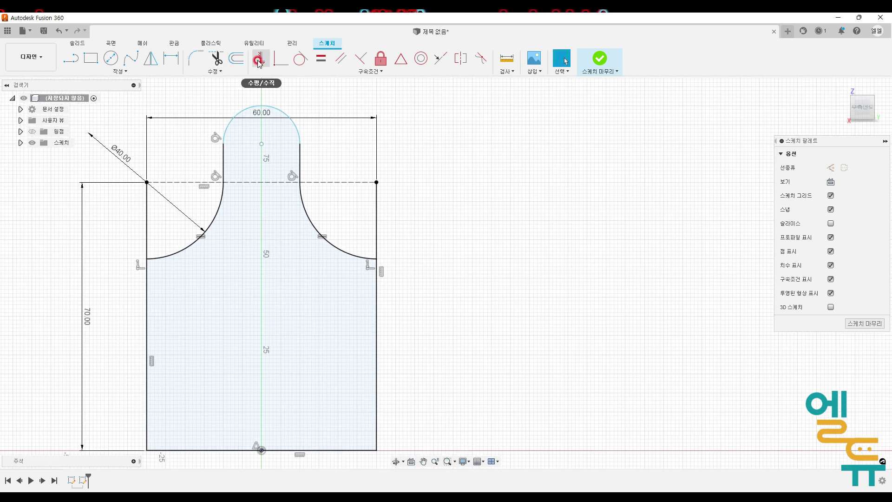
click(171, 58)
click(346, 450)
click(294, 132)
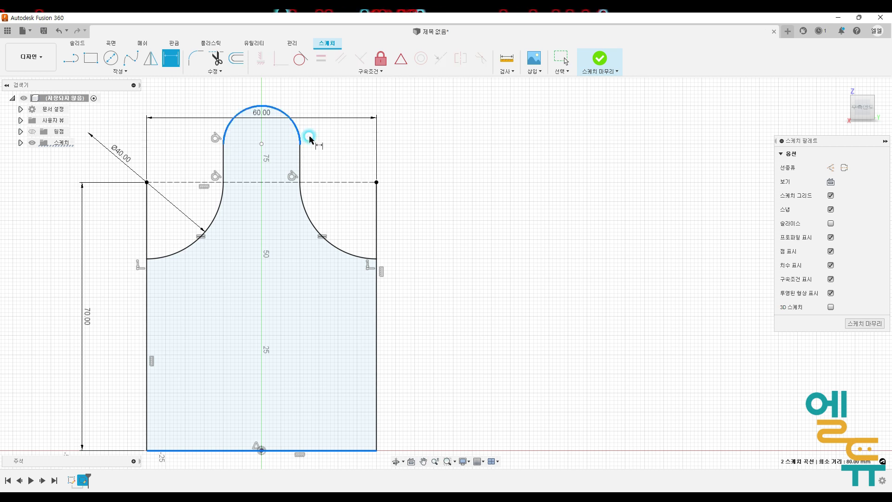
click(428, 203)
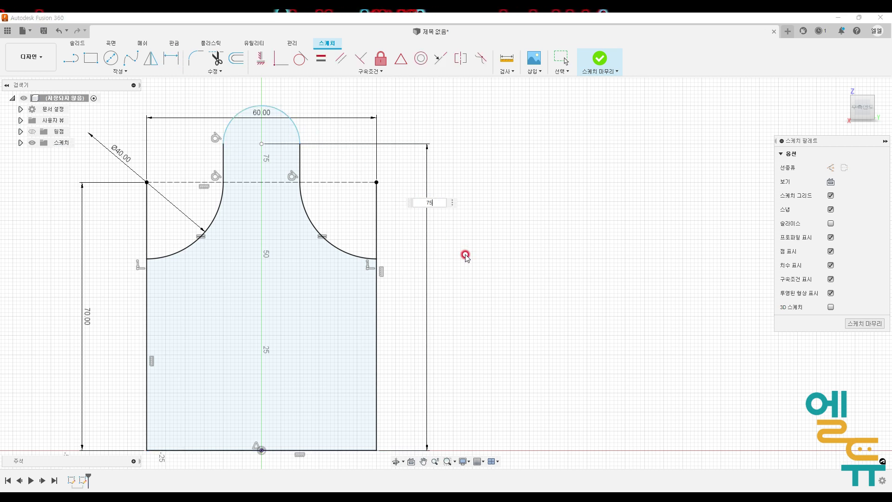
text(75)
key(Return)
middle_drag(454, 263, 450, 239)
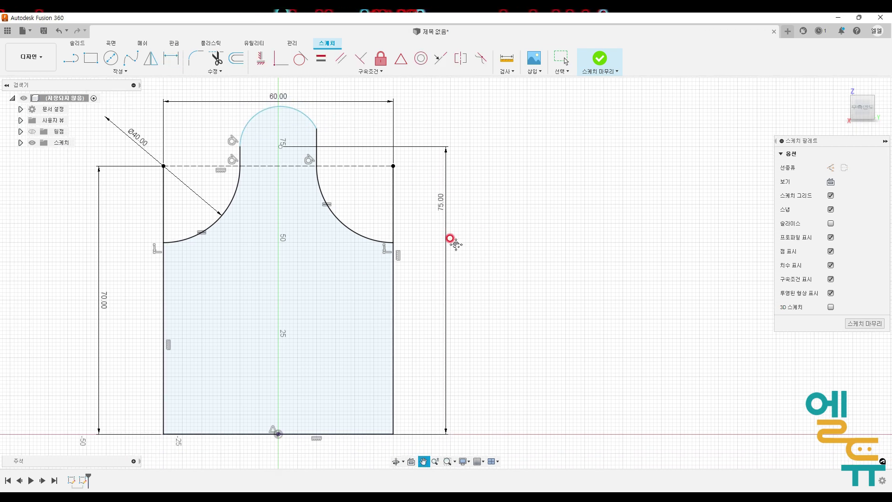
key(d)
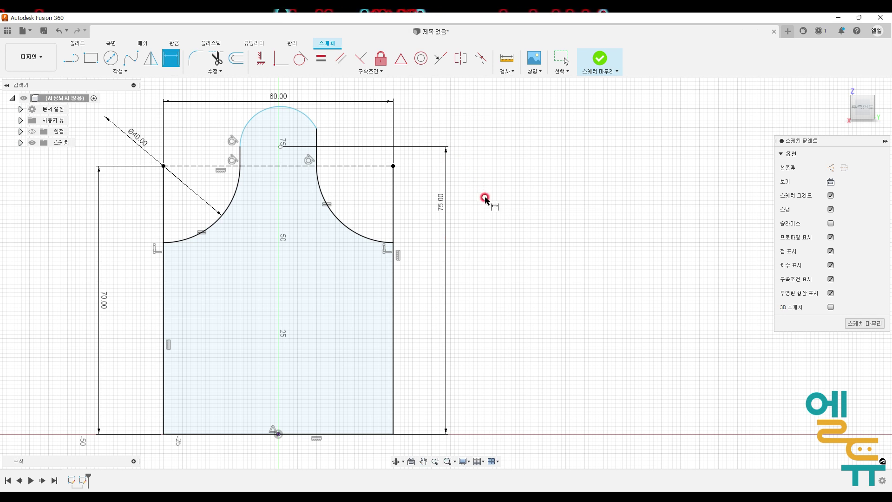
key(Escape)
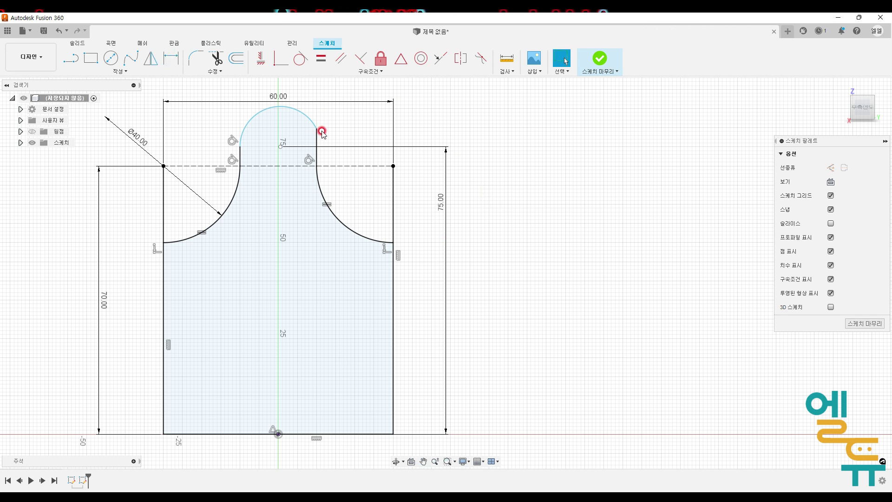
mouse_move(254, 154)
mouse_down()
mouse_move(229, 135)
mouse_move(256, 153)
mouse_up()
mouse_move(321, 143)
mouse_down()
mouse_move(302, 124)
mouse_move(329, 142)
mouse_move(320, 145)
mouse_move(310, 121)
mouse_move(324, 122)
mouse_up()
key(Escape)
middle_drag(426, 118, 429, 120)
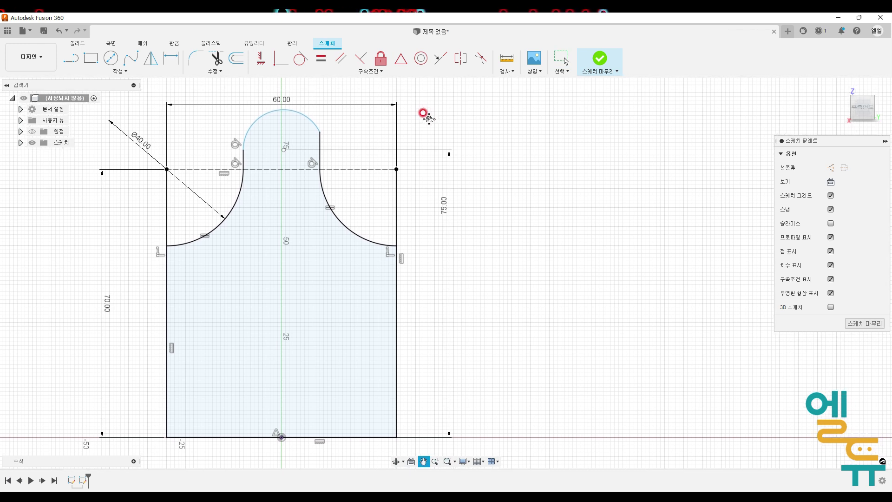
- Make the top arc tangent to the right vertical line
click(302, 60)
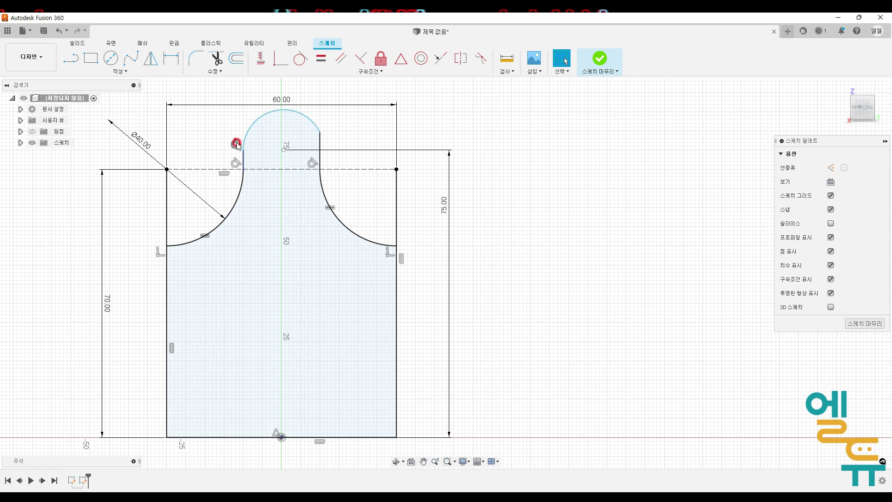
click(301, 58)
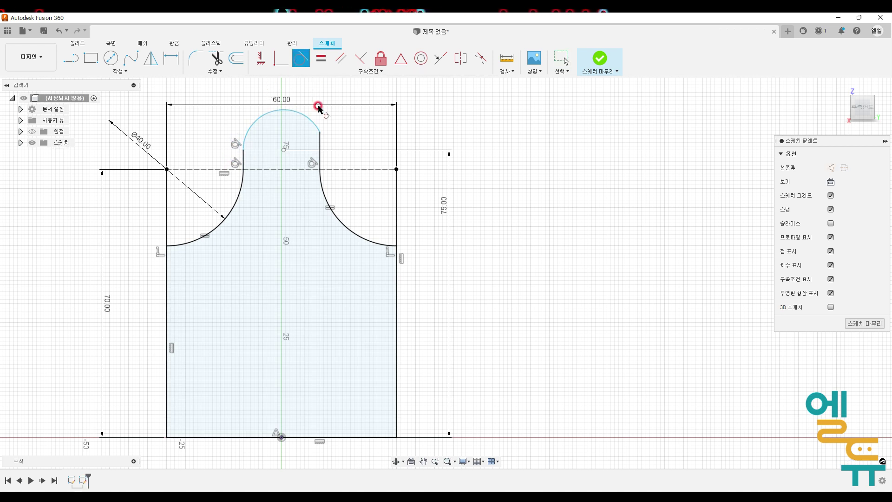
click(316, 125)
click(319, 141)
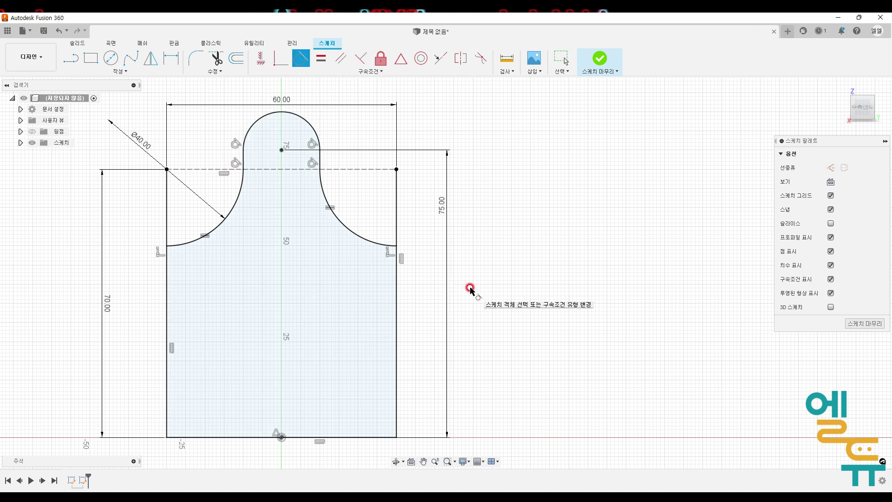
middle_drag(359, 205, 404, 205)
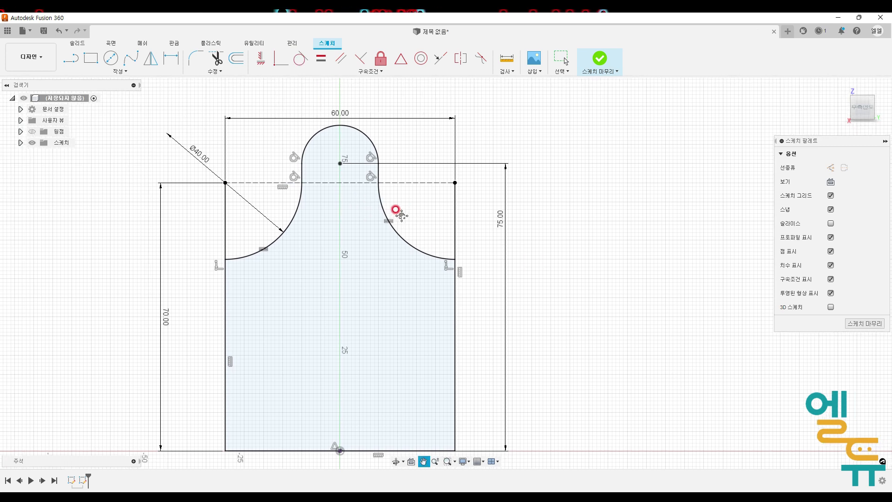
key(Escape)
scroll(354, 186, up, 1)
scroll(354, 186, down, 2)
scroll(504, 207, down, 2)
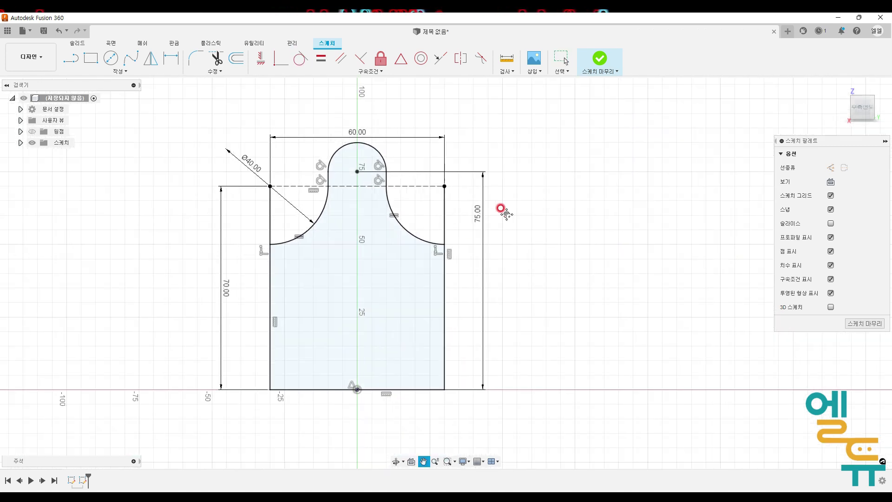
- Finish the front profile sketch and return to the home view
click(599, 59)
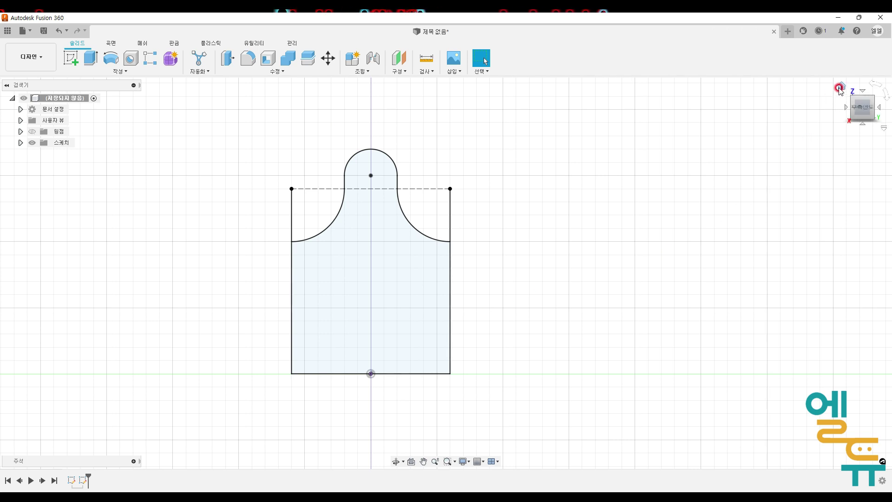
click(842, 88)
middle_drag(699, 233, 623, 241)
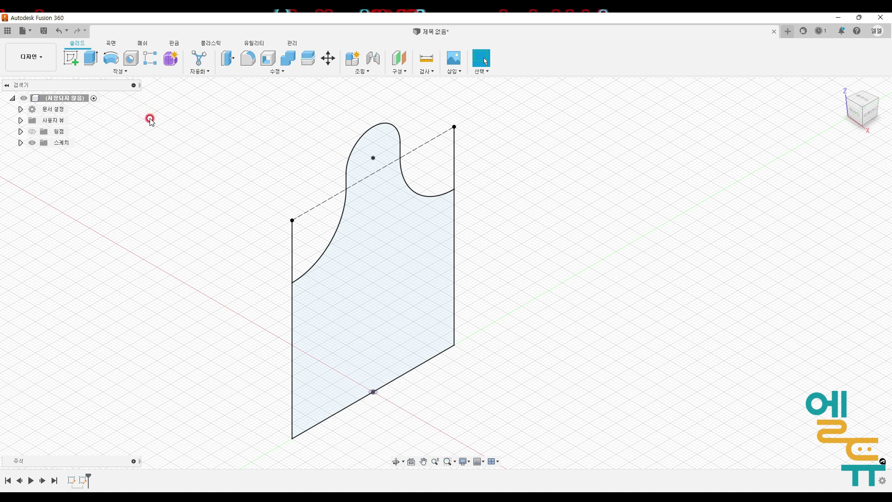
- Try extruding the profile symmetrically 109 mm with the full-length measurement option
click(92, 54)
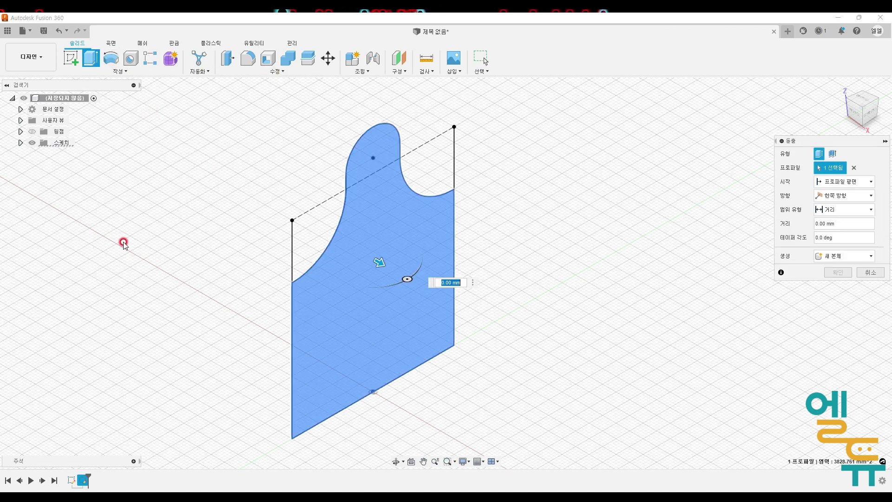
click(832, 197)
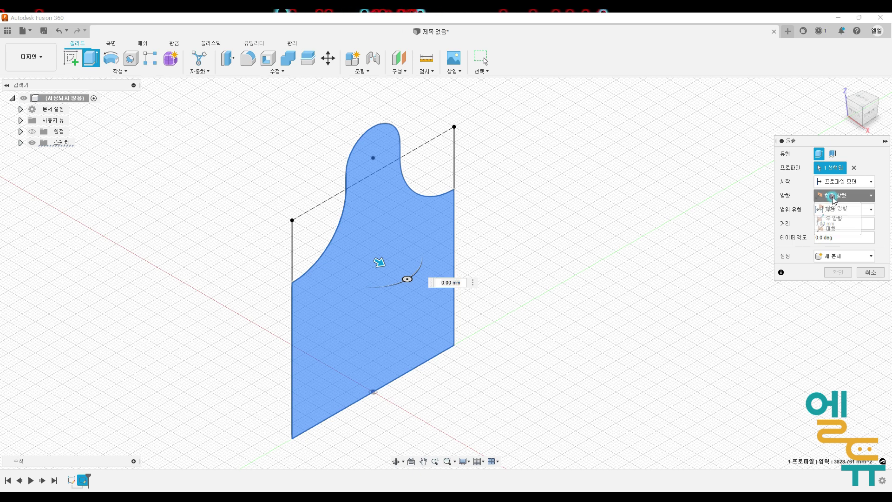
click(832, 229)
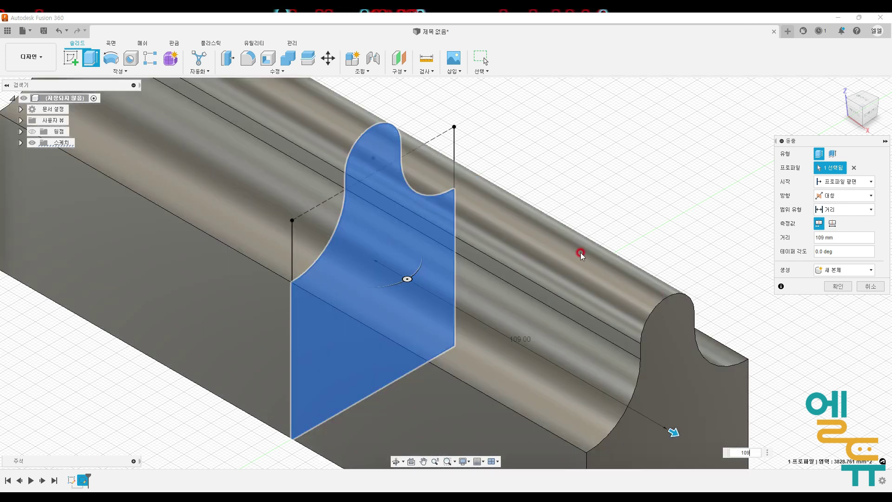
scroll(588, 249, down, 1)
scroll(670, 254, down, 1)
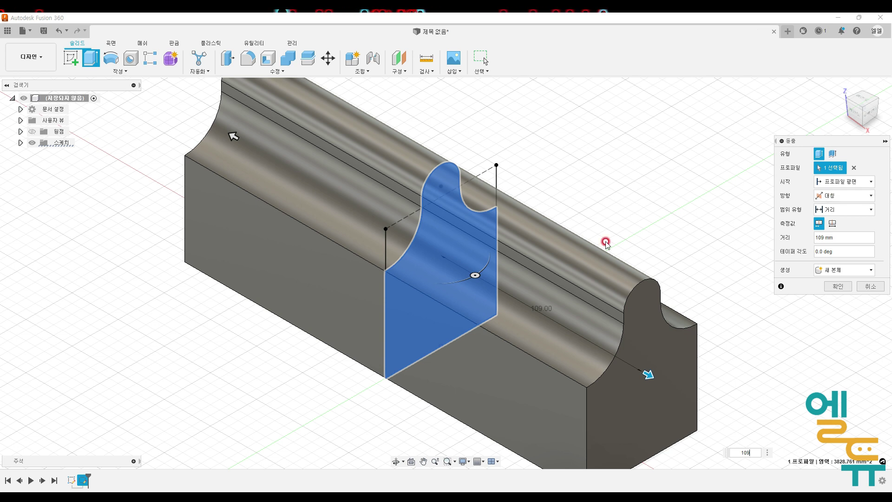
key(ctrl+2)
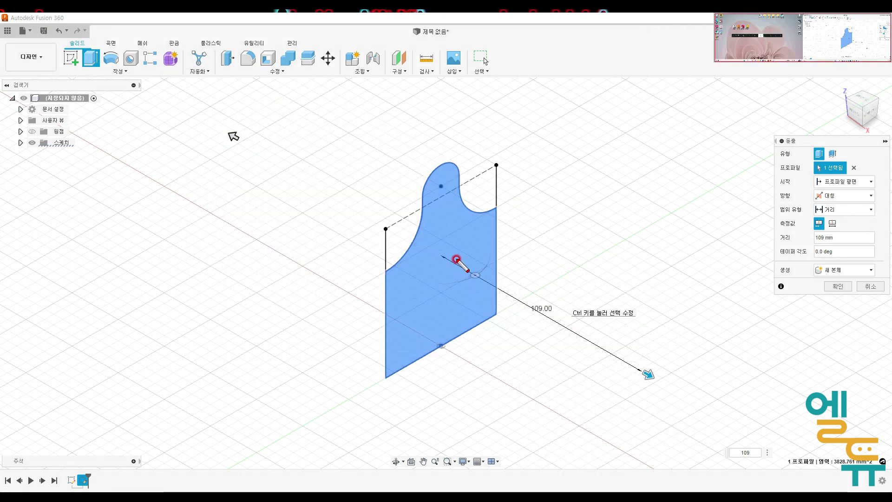
mouse_move(604, 382)
mouse_down()
mouse_move(488, 334)
mouse_move(612, 374)
mouse_up()
mouse_move(396, 249)
mouse_down()
mouse_move(365, 210)
mouse_move(352, 244)
mouse_up()
mouse_move(772, 231)
mouse_down()
mouse_move(801, 230)
mouse_move(777, 229)
mouse_up()
mouse_move(838, 231)
mouse_down()
mouse_move(823, 219)
mouse_move(840, 216)
mouse_move(837, 227)
mouse_move(831, 216)
mouse_move(836, 227)
mouse_up()
right_click(834, 225)
click(834, 224)
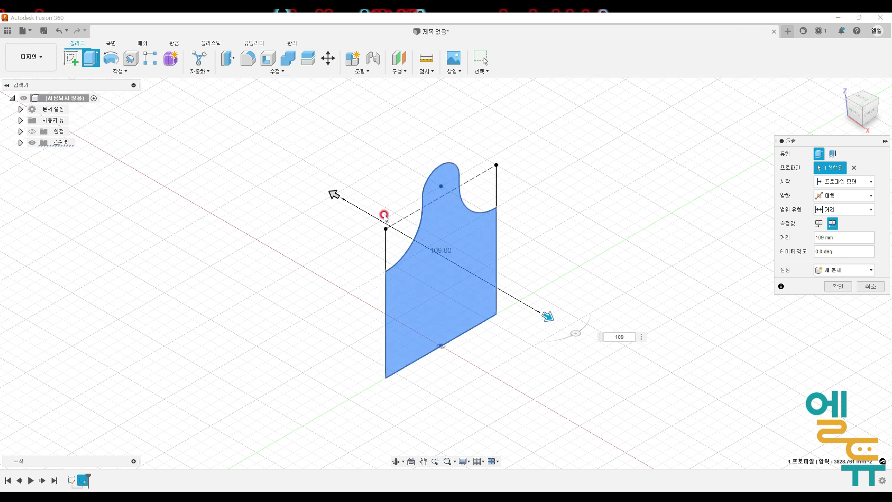
click(820, 227)
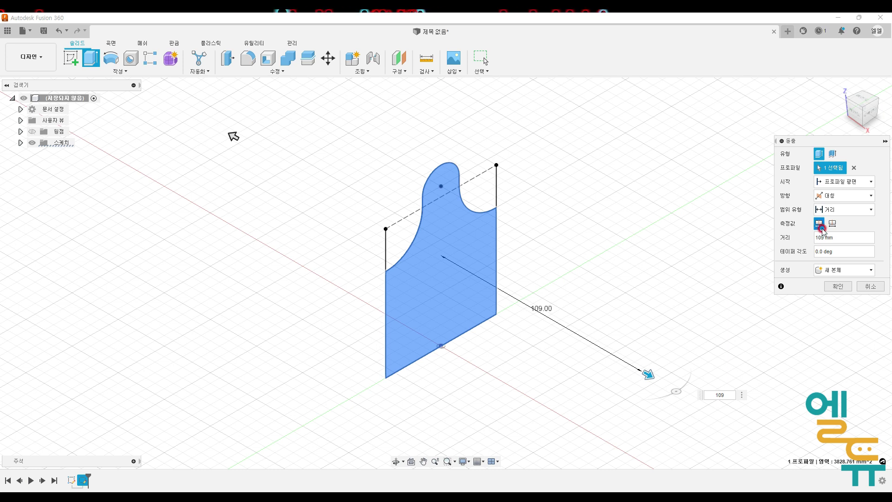
click(833, 224)
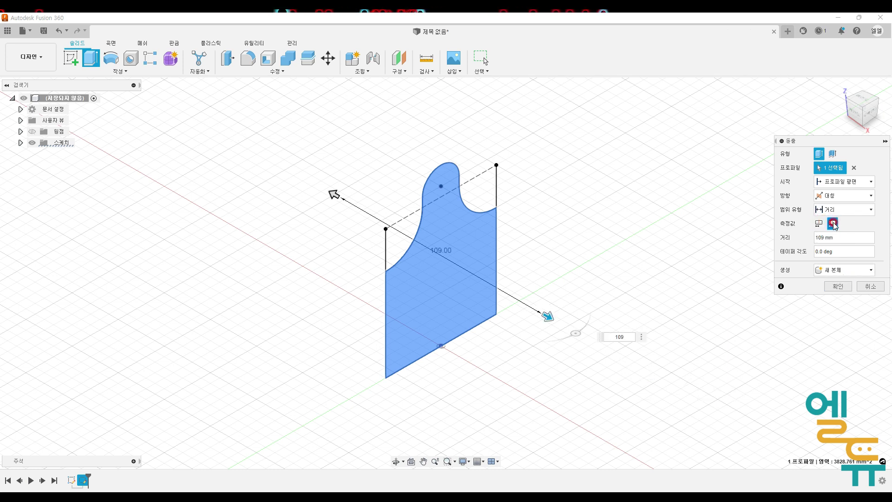
click(841, 292)
middle_drag(602, 298, 507, 307)
scroll(510, 282, down, 1)
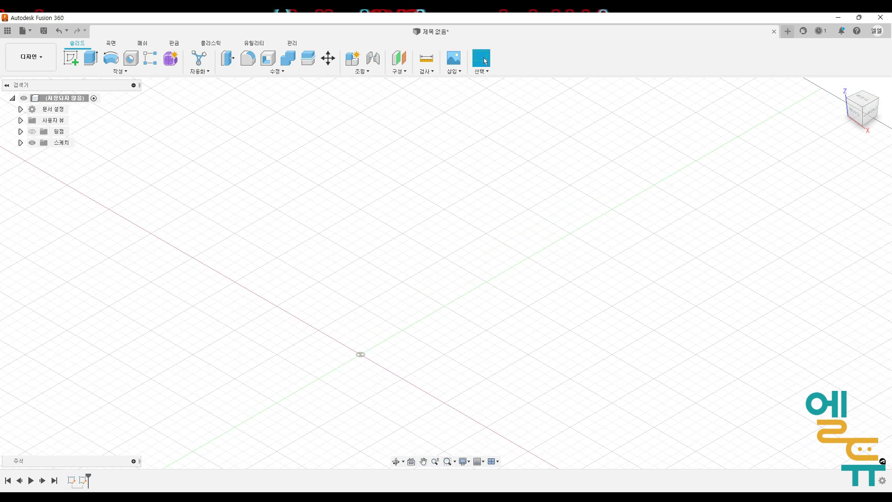
key(ctrl+z)
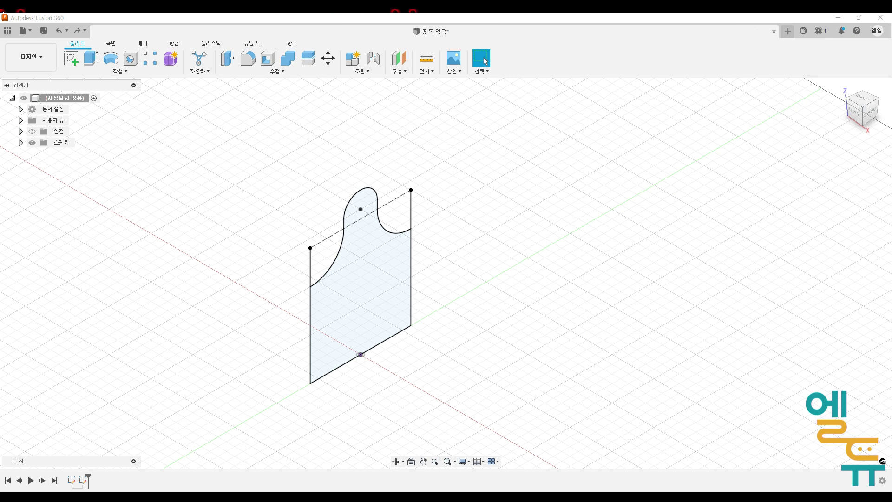
- Extrude the front profile symmetrically 109 mm in total length as a new body
click(91, 58)
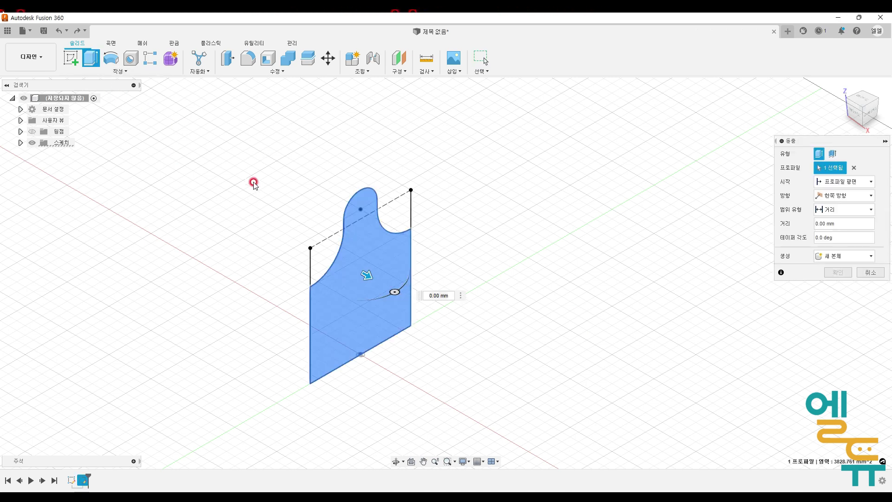
click(821, 195)
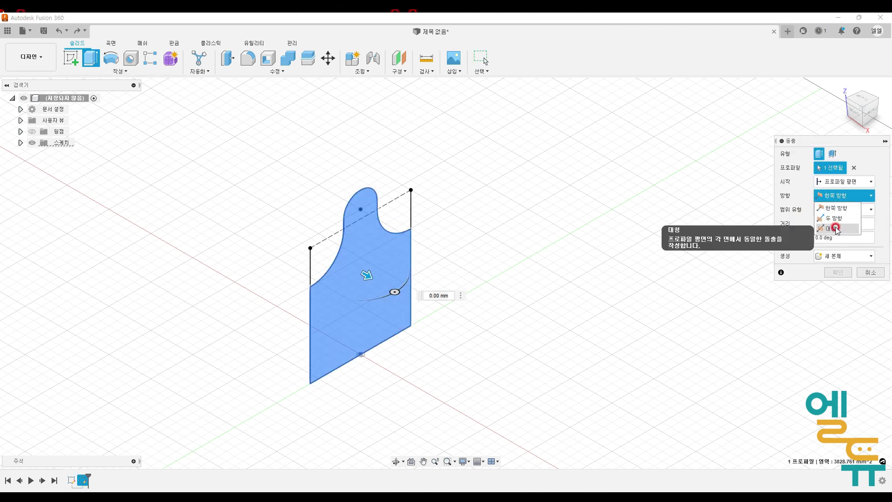
click(832, 229)
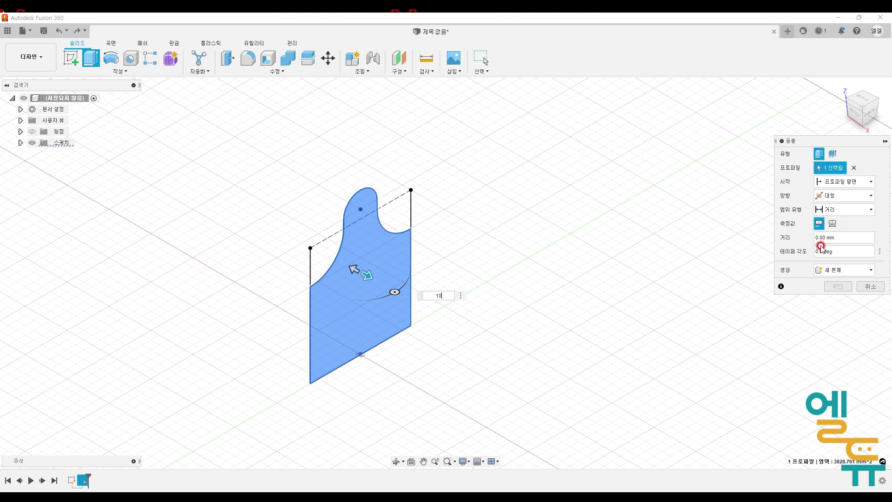
click(834, 226)
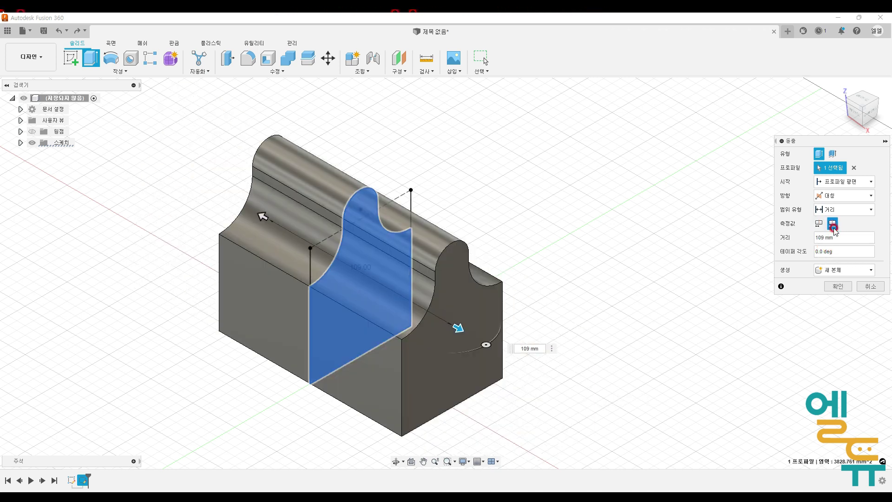
click(848, 282)
middle_drag(704, 351, 748, 350)
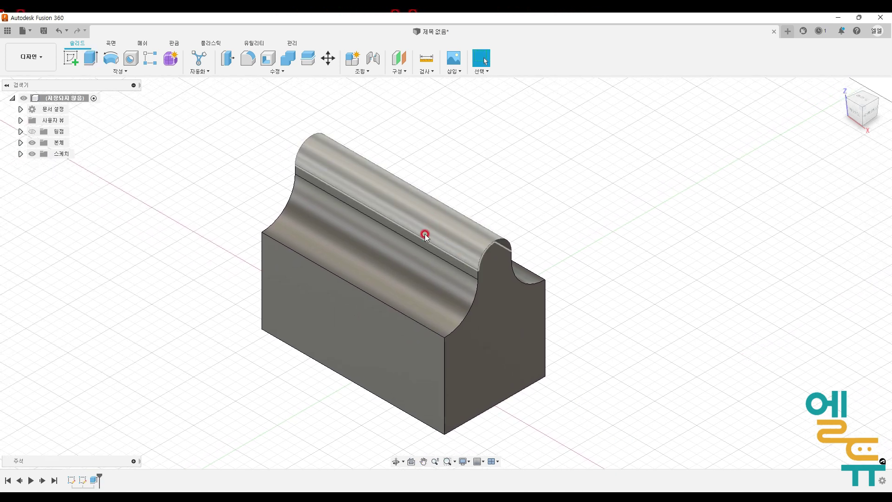
- Switch to the reference drawing to examine the toolbox's isometric view, then return to the model
click(470, 497)
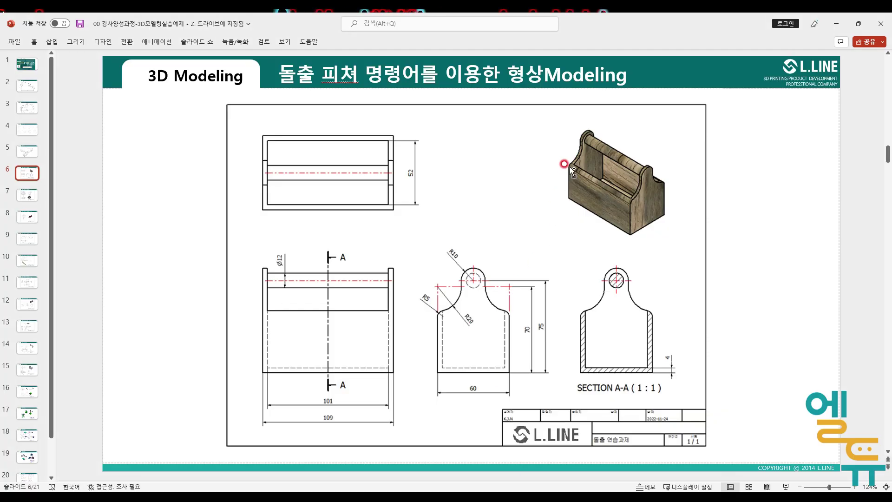
mouse_move(593, 134)
mouse_down()
mouse_move(579, 154)
mouse_move(578, 179)
mouse_move(604, 181)
mouse_move(602, 145)
mouse_move(589, 132)
mouse_up()
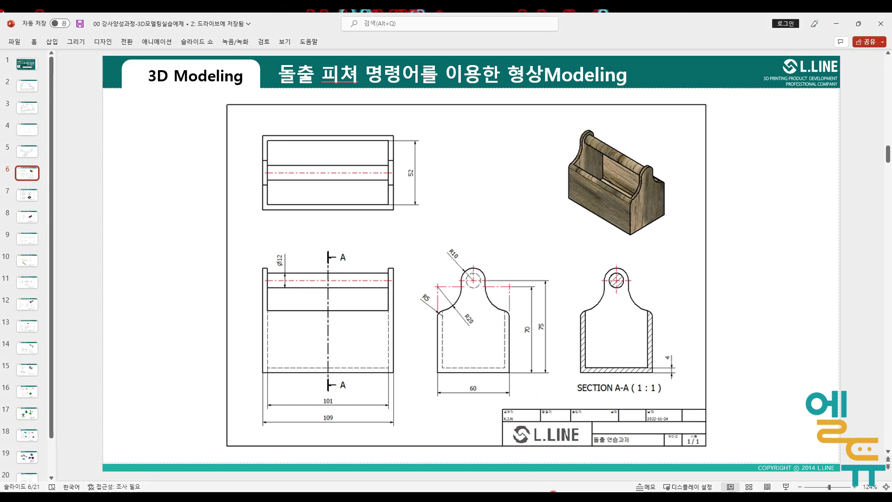
mouse_move(542, 498)
click(532, 455)
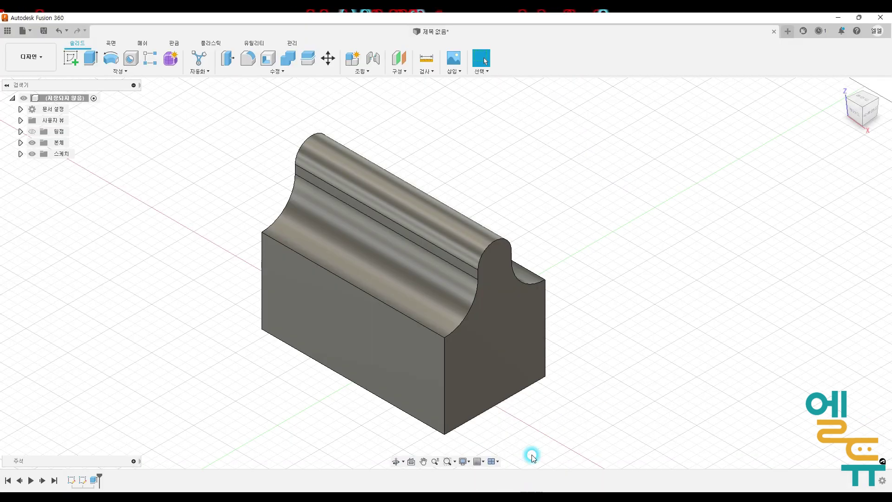
- Try shelling the body by removing its top face with a 4 mm inside thickness
click(268, 62)
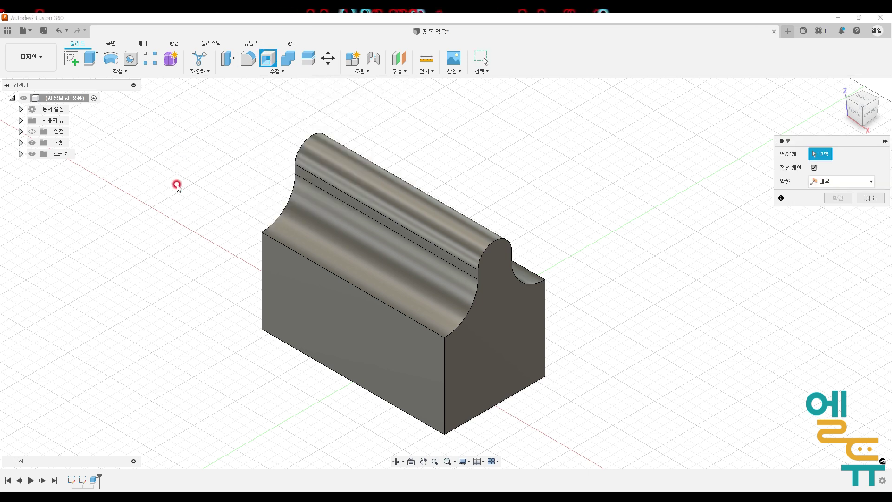
click(379, 176)
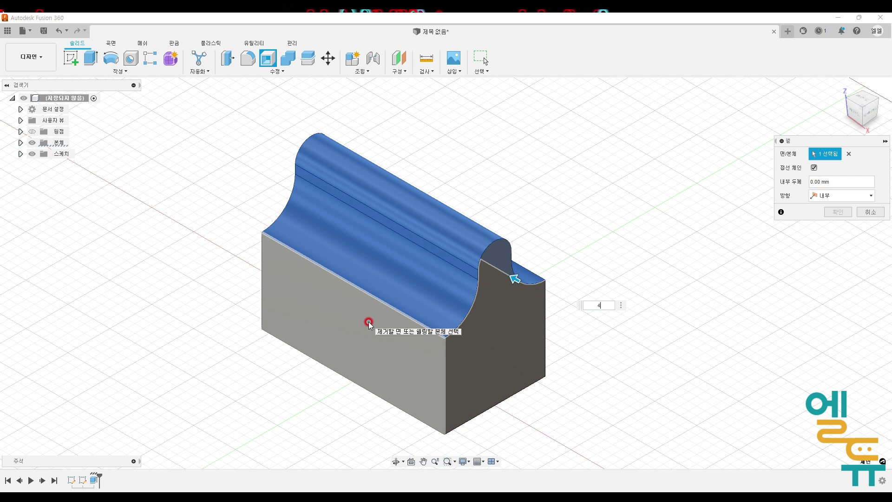
text(4)
key(Return)
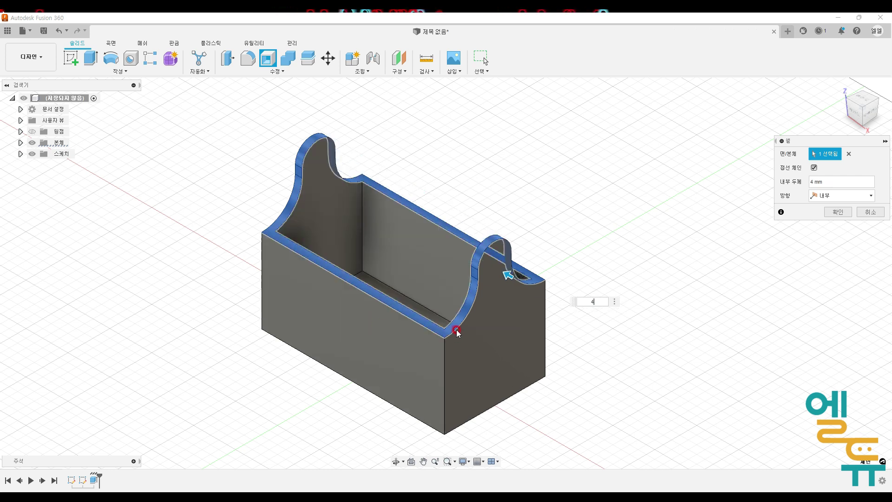
click(829, 196)
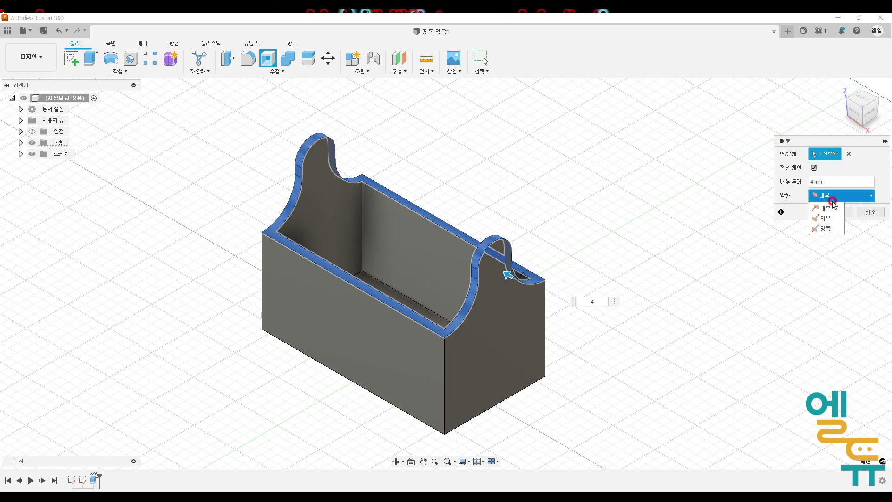
click(827, 218)
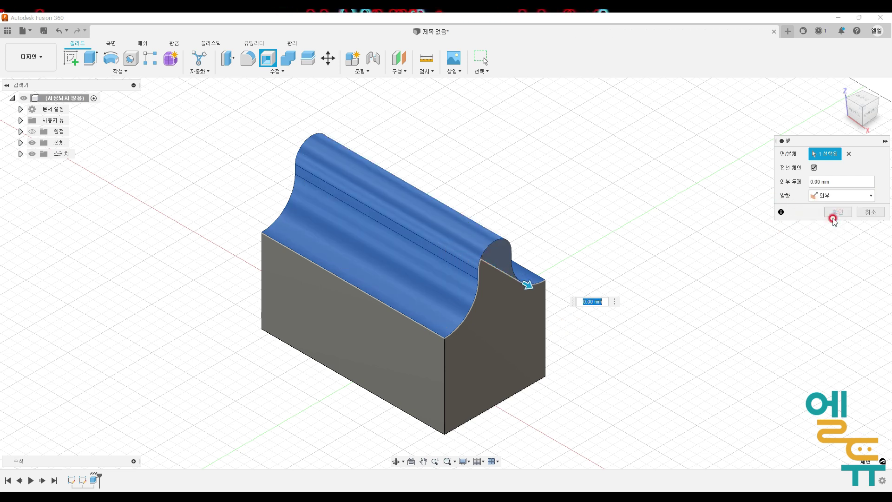
click(832, 195)
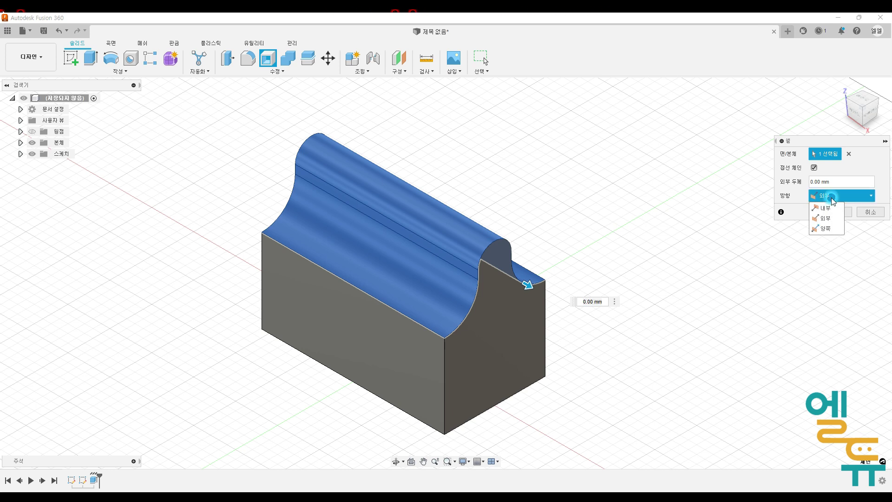
click(826, 228)
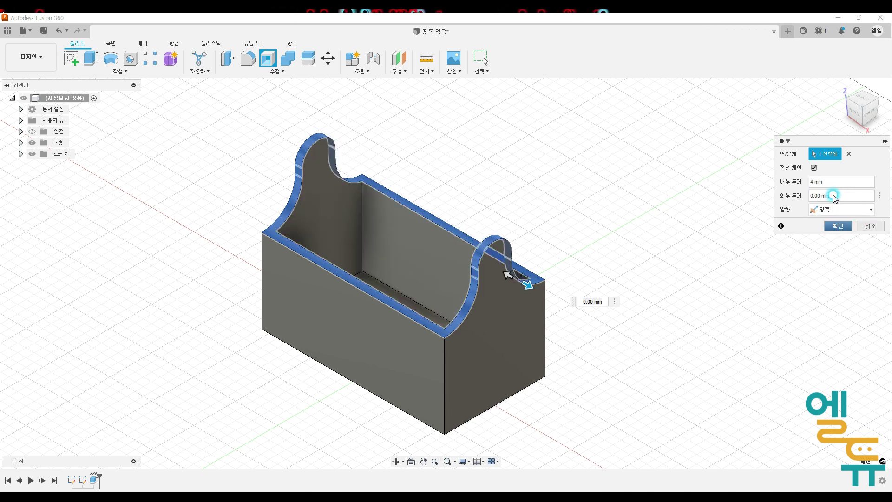
click(829, 213)
click(830, 223)
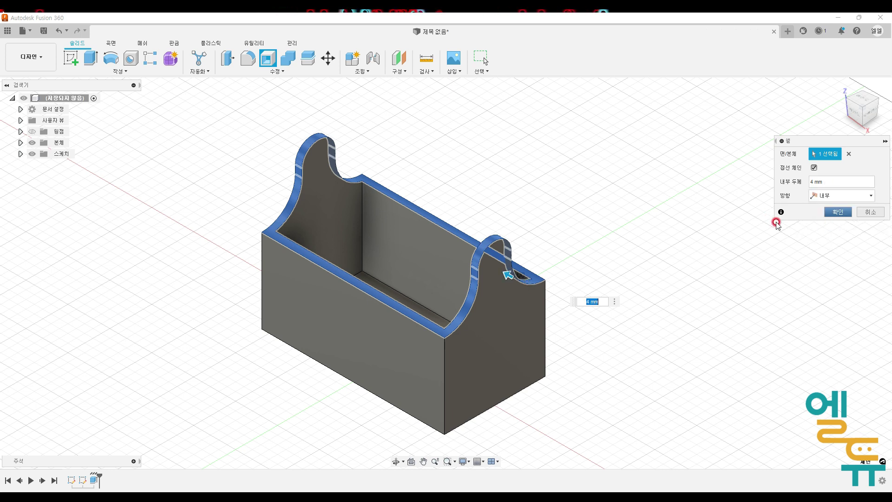
click(834, 213)
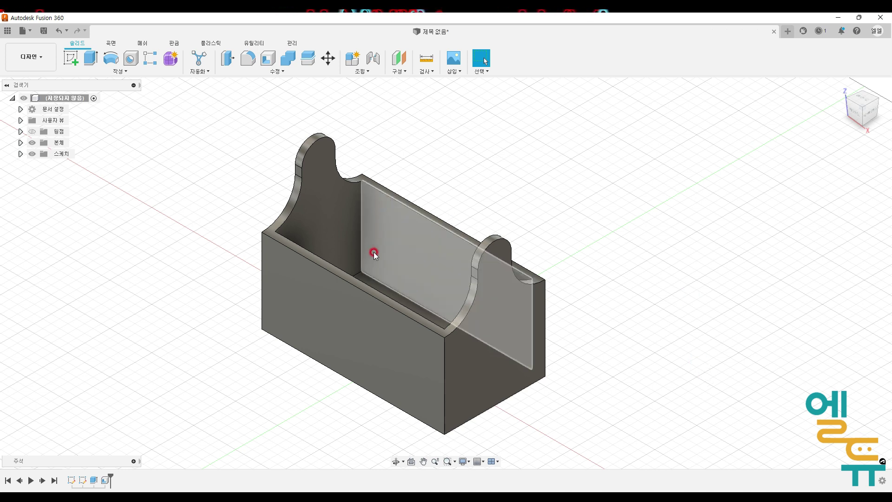
key(ctrl+z)
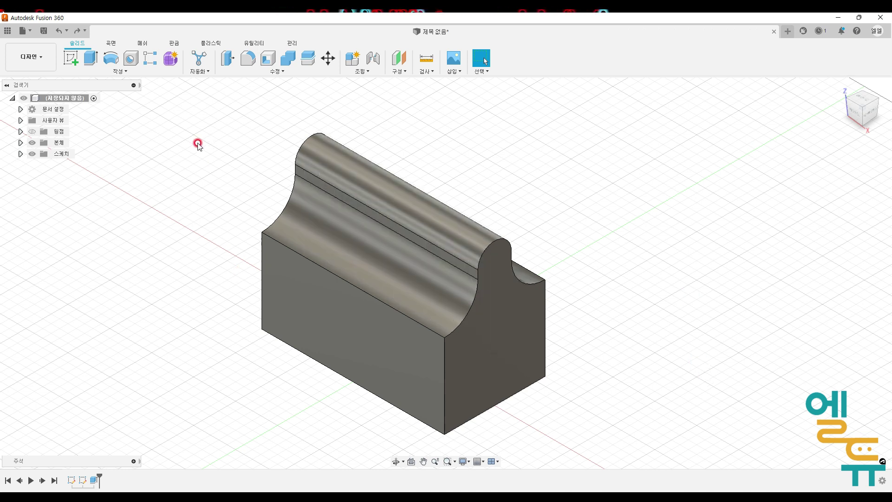
- Fillet the two long top edges of the base block with a 3 mm radius
click(316, 263)
key(alt+Tab)
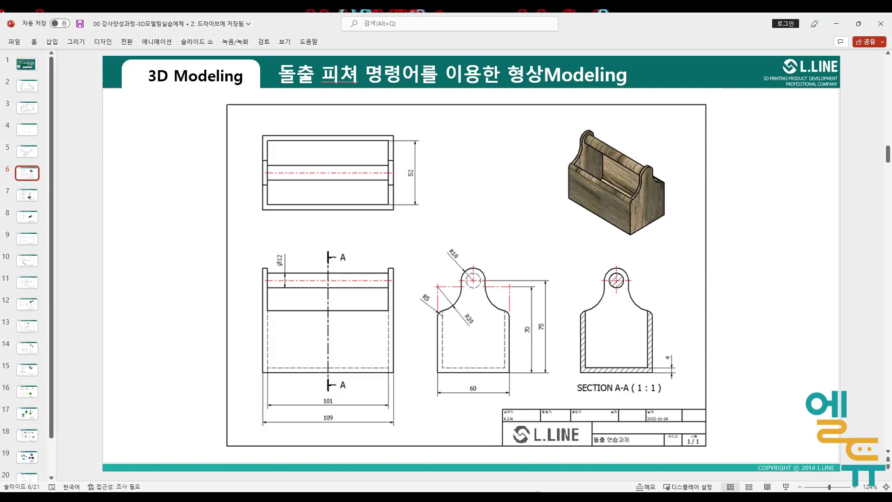
key(alt+Tab)
key(f)
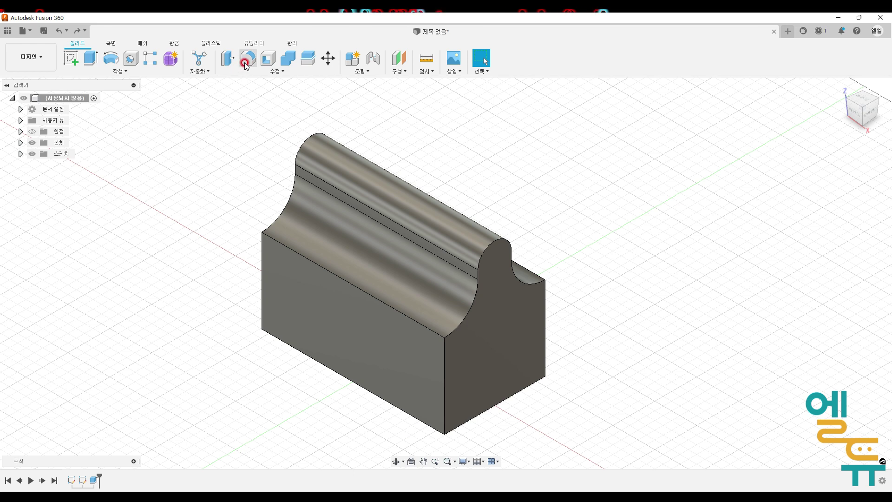
click(307, 253)
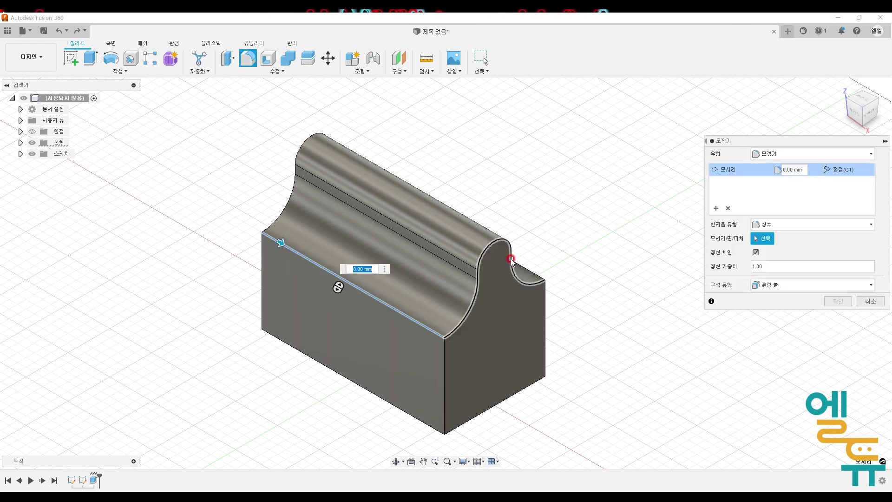
text(3)
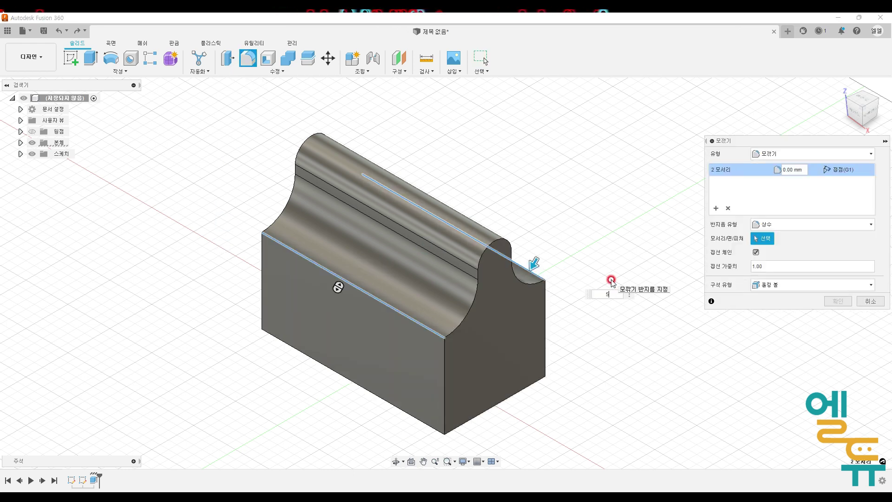
key(Return)
- Shell the body 4 mm inward by removing its end face, then undo the shell
click(264, 60)
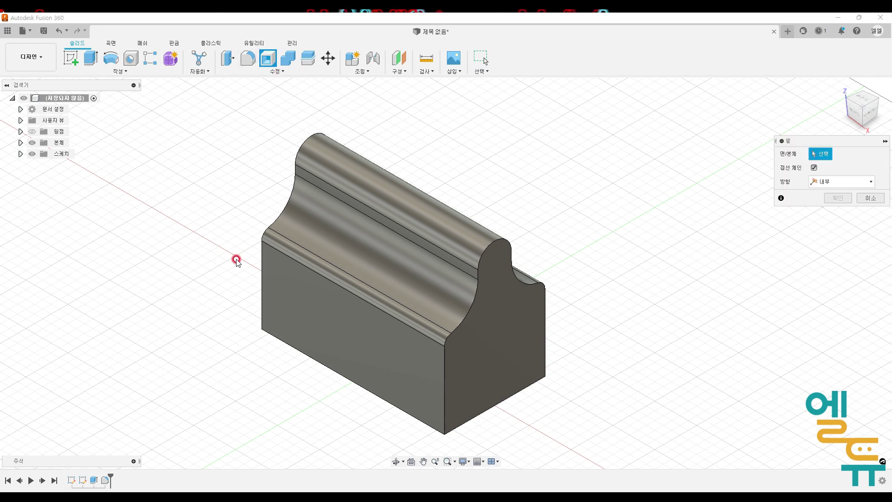
click(338, 233)
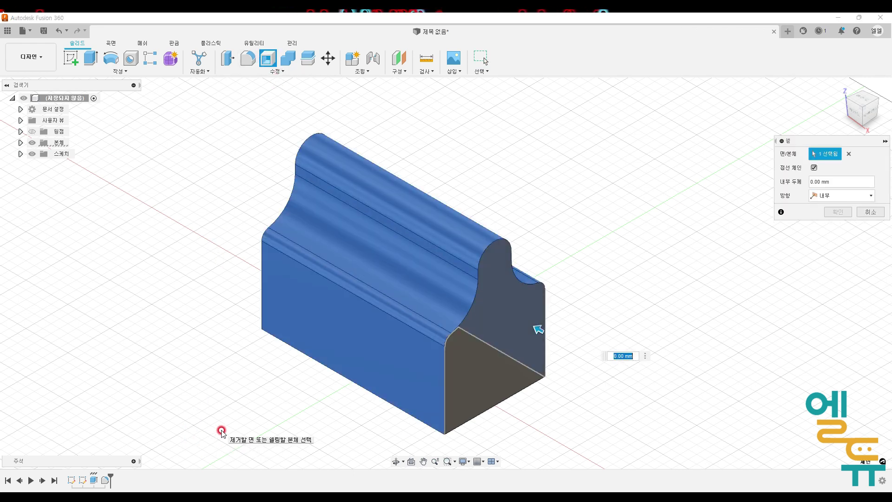
text(4)
key(Return)
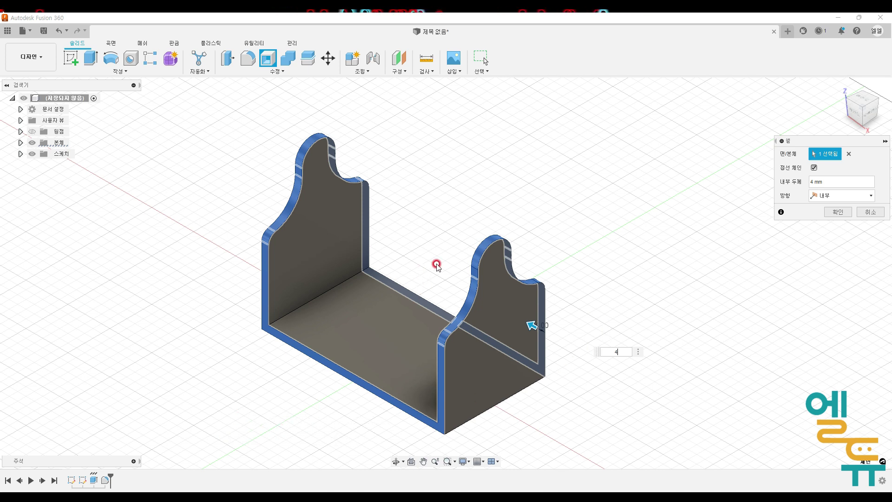
key(Return)
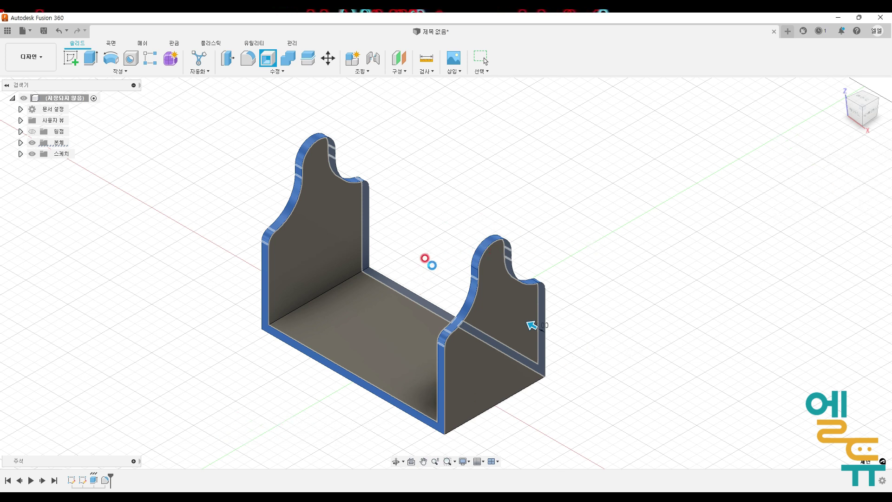
key(ctrl+z)
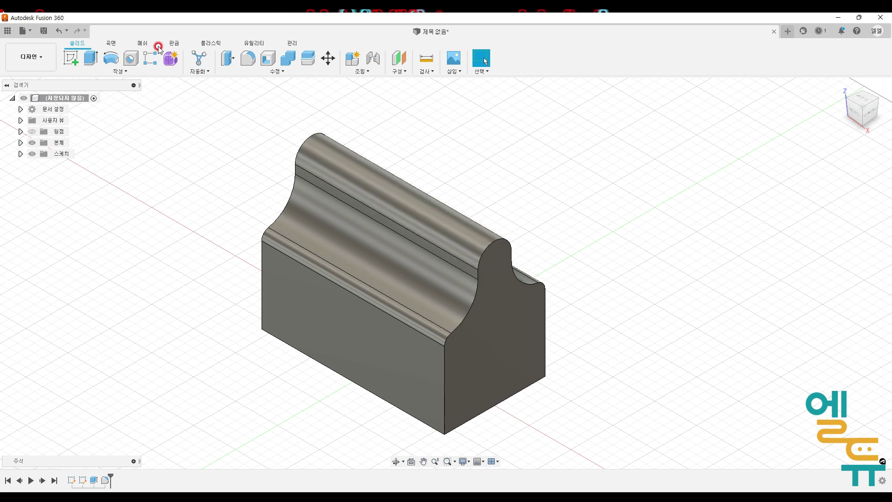
- Undo the top-edge fillet and shell the body 4 mm inward, removing the top face
click(55, 32)
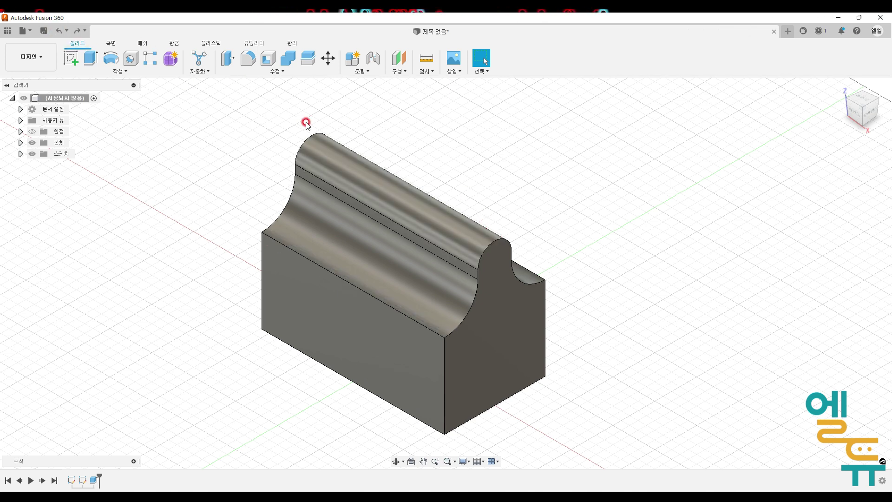
click(268, 59)
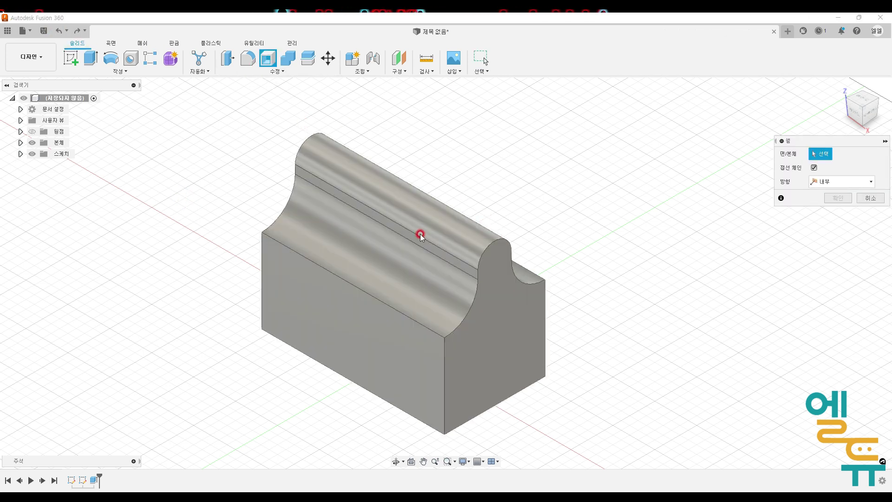
click(405, 202)
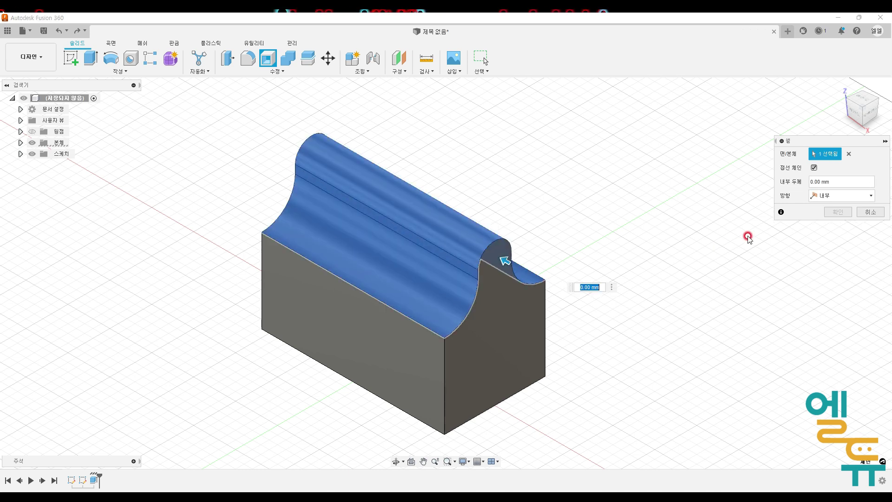
drag(829, 184, 767, 184)
text(4)
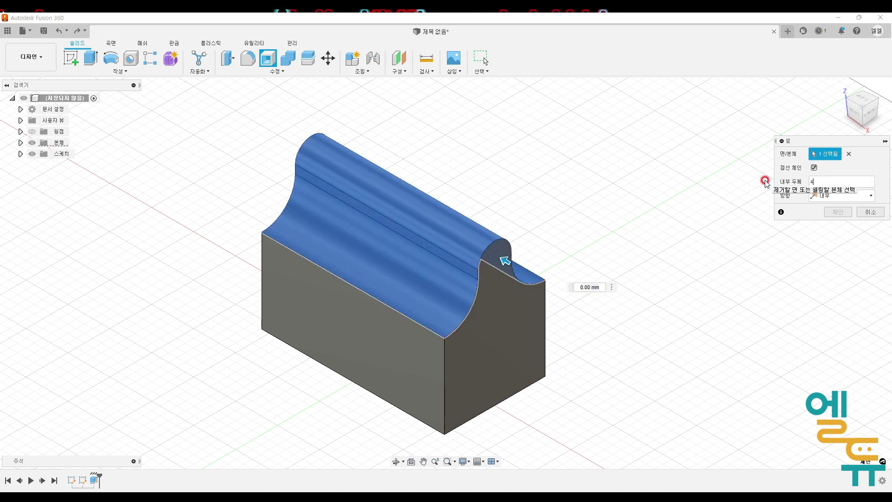
click(840, 212)
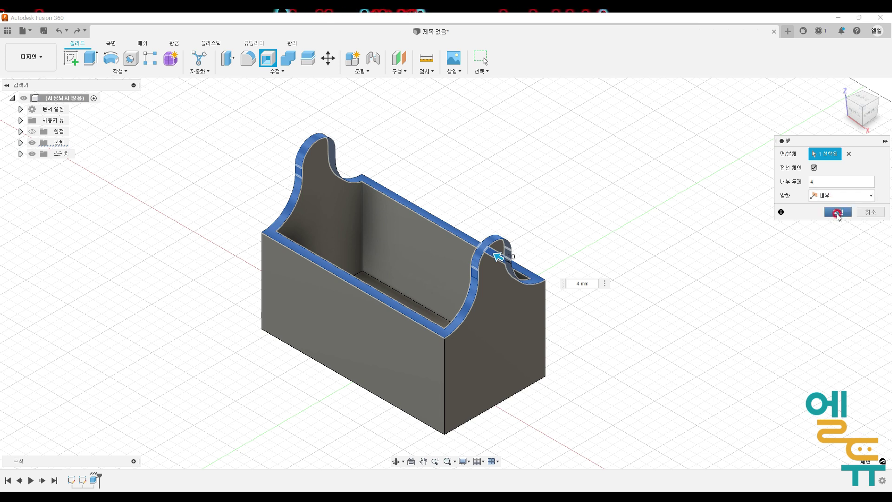
click(839, 213)
middle_drag(722, 272, 702, 274)
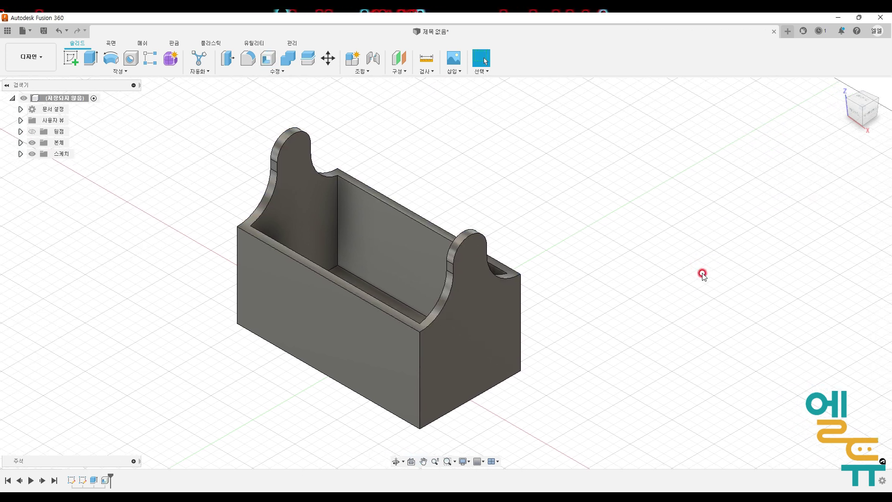
- Fillet the two long top outer edges of the shelled box
click(248, 58)
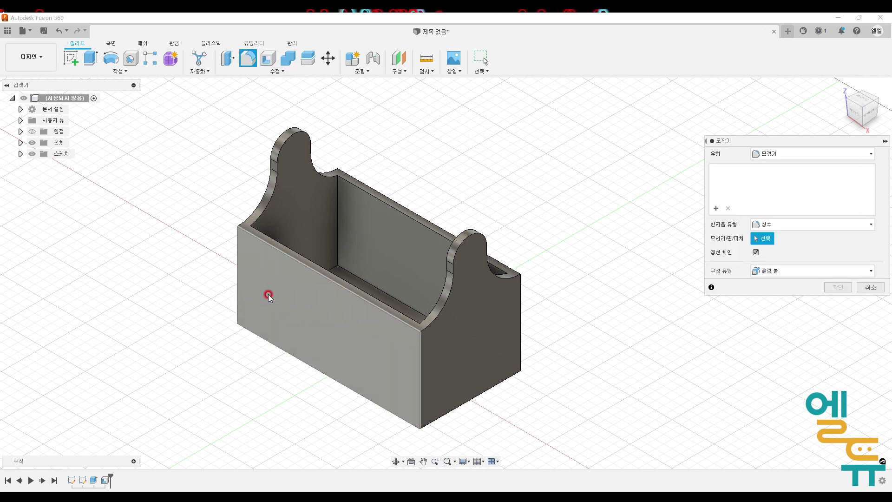
click(297, 261)
click(364, 186)
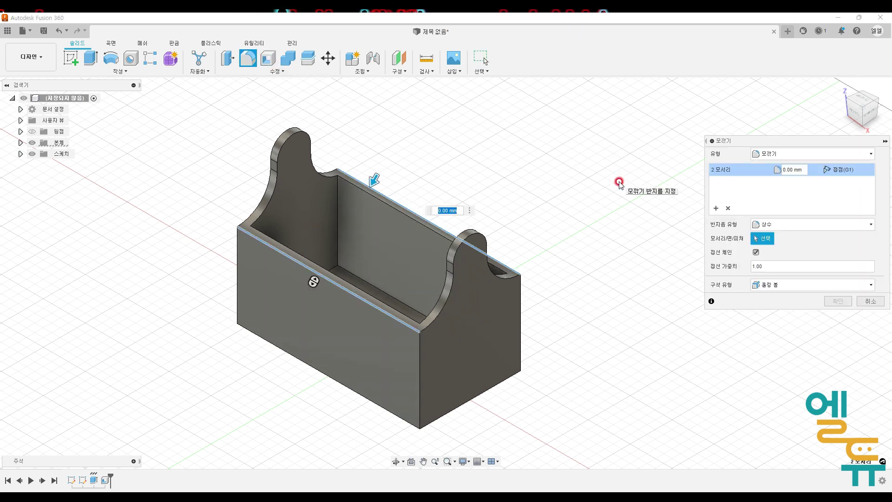
key(Return)
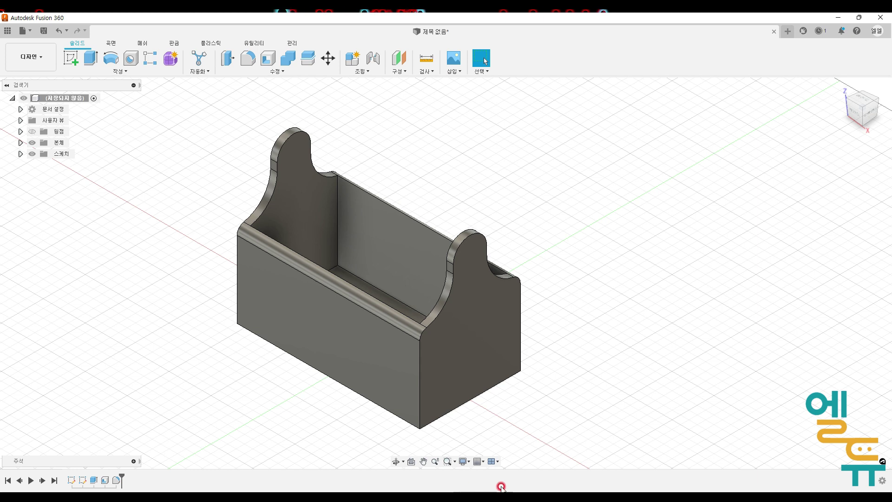
- Switch to the reference drawing to examine the handle's Ø12 hole, then return to the model
key(alt+Tab)
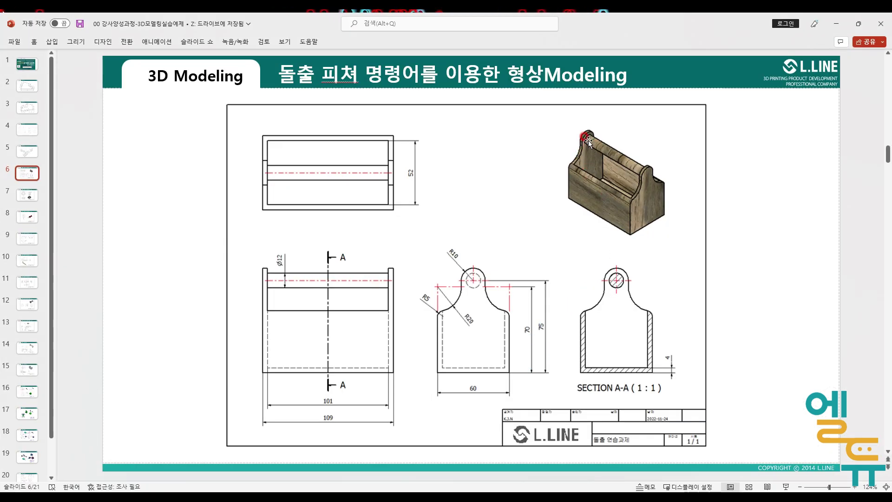
key(ctrl+2)
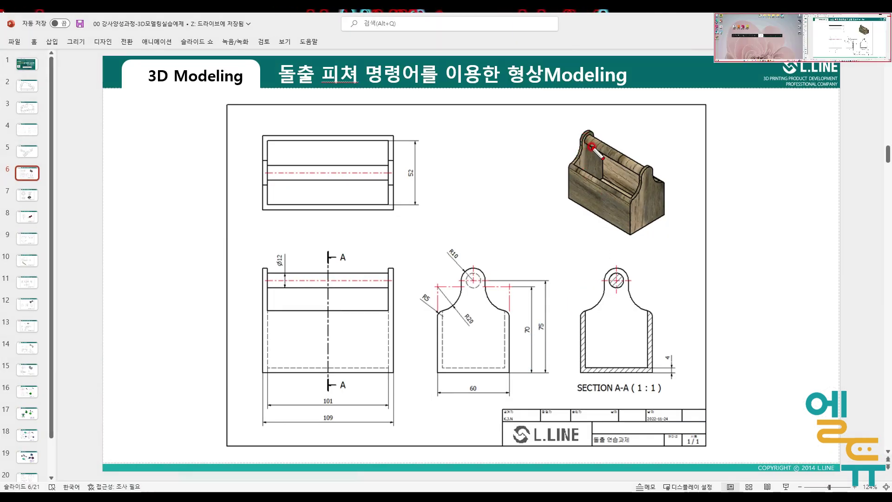
mouse_move(592, 146)
mouse_down()
mouse_move(590, 133)
mouse_move(593, 143)
mouse_up()
mouse_move(643, 163)
mouse_down()
mouse_move(637, 175)
mouse_move(646, 179)
mouse_move(652, 167)
mouse_move(643, 171)
mouse_up()
drag(594, 142, 633, 164)
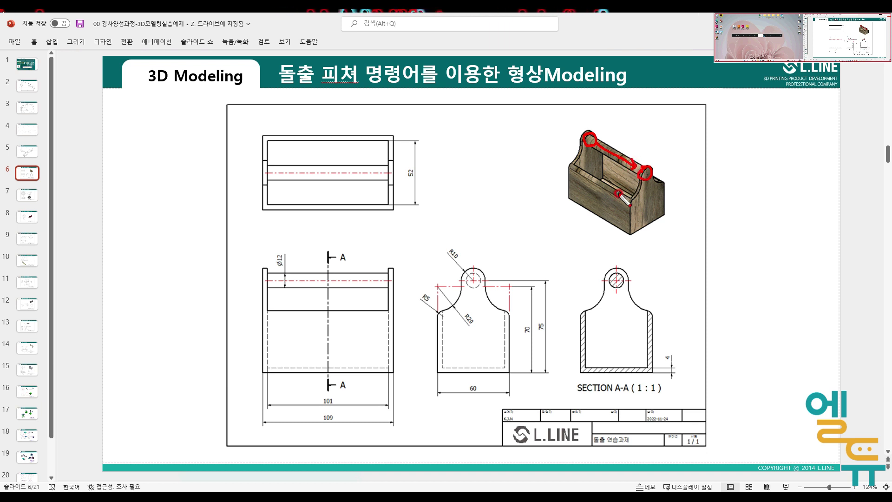
drag(613, 284, 621, 278)
mouse_move(298, 255)
mouse_down()
mouse_move(285, 245)
mouse_move(259, 261)
mouse_move(303, 272)
mouse_up()
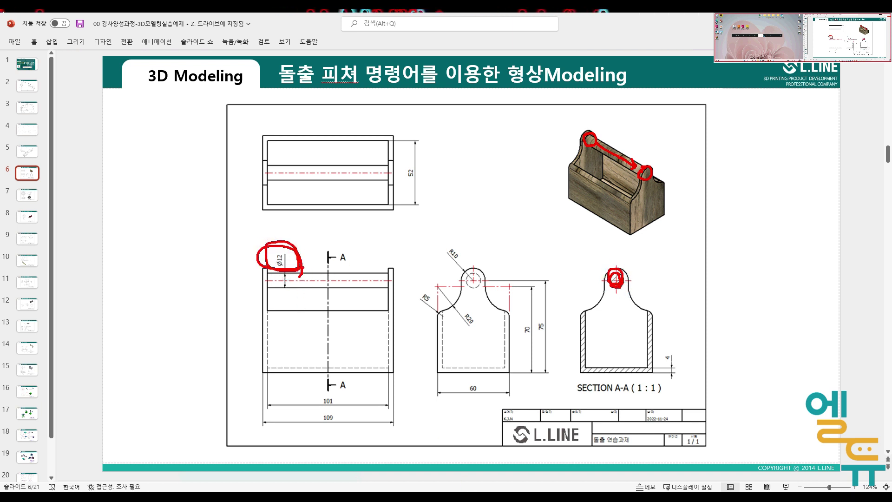
key(Escape)
click(528, 495)
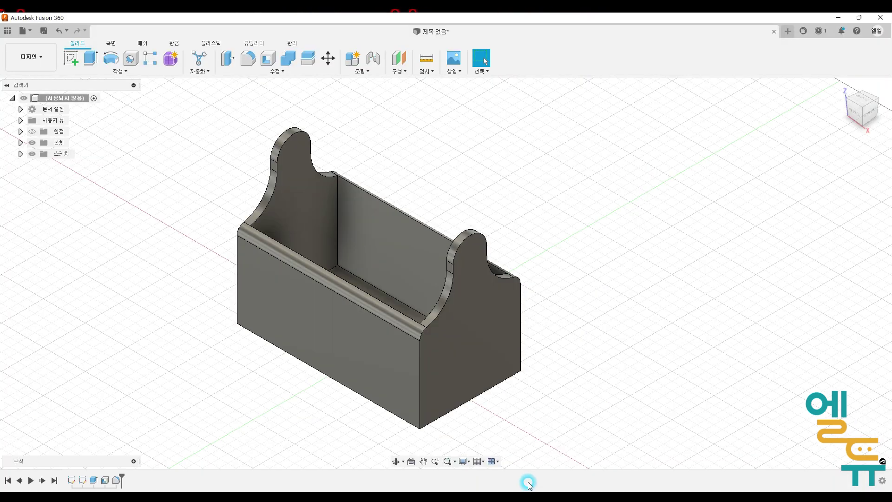
- Create a sketch on the box's end wall face and enable slice view for it
click(310, 208)
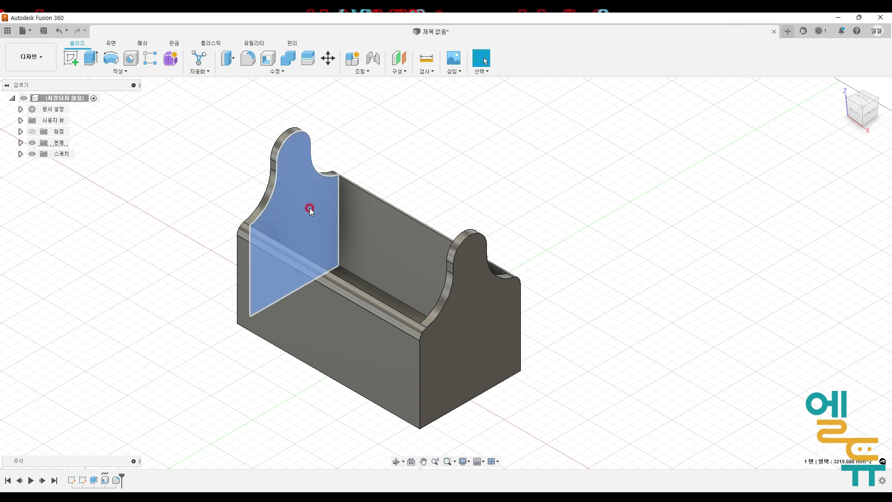
right_click(309, 208)
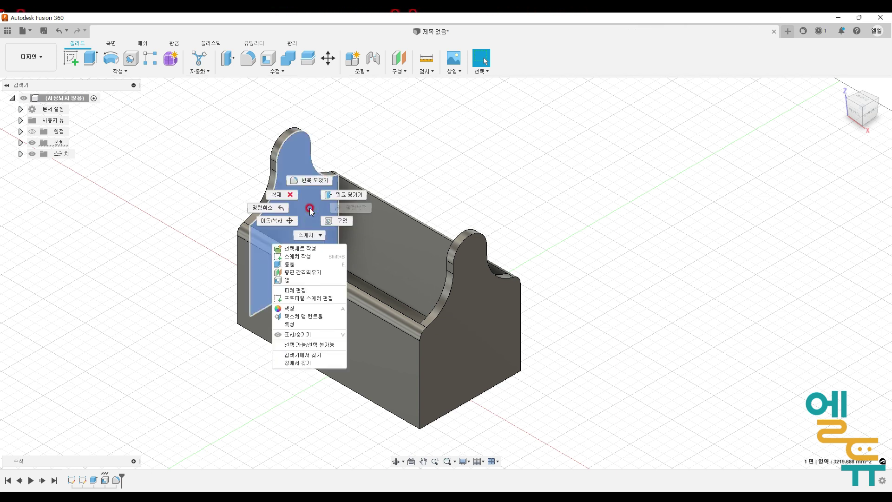
click(313, 257)
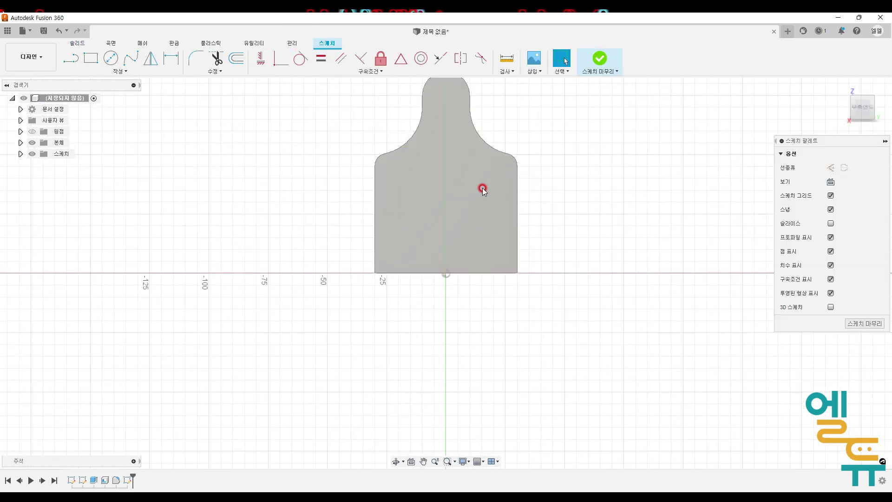
mouse_move(496, 255)
shift+middle_down()
mouse_move(492, 273)
mouse_move(479, 271)
shift+middle_up()
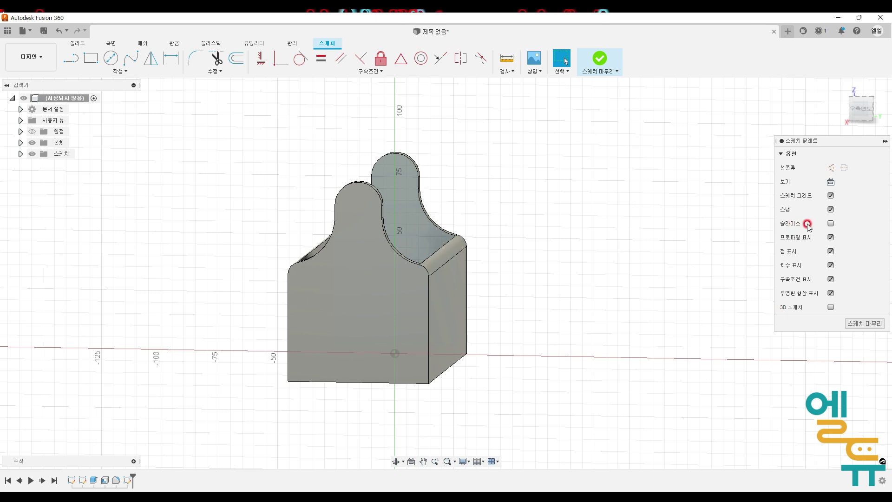
click(831, 223)
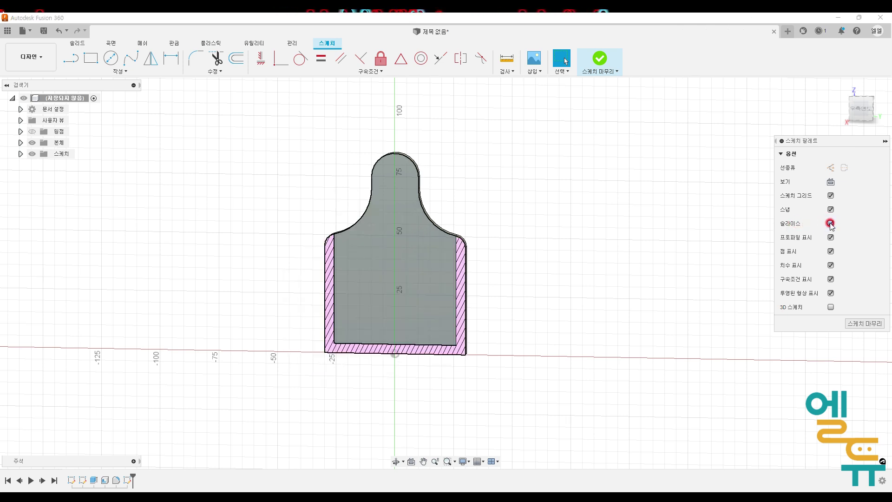
shift+middle_drag(678, 246, 661, 253)
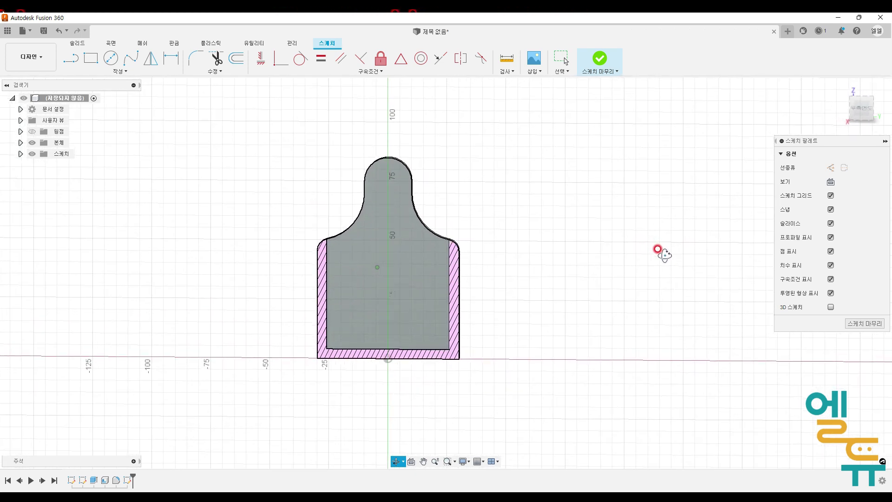
click(410, 460)
click(396, 291)
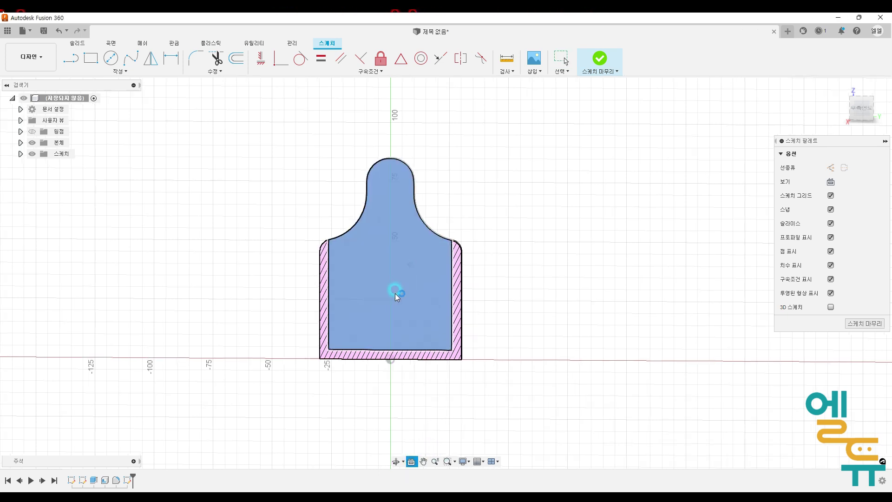
click(626, 285)
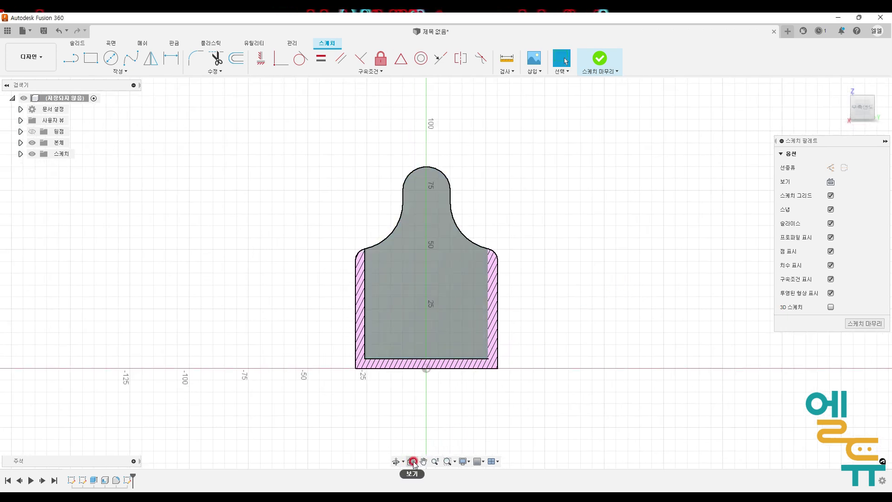
shift+middle_drag(526, 333, 516, 279)
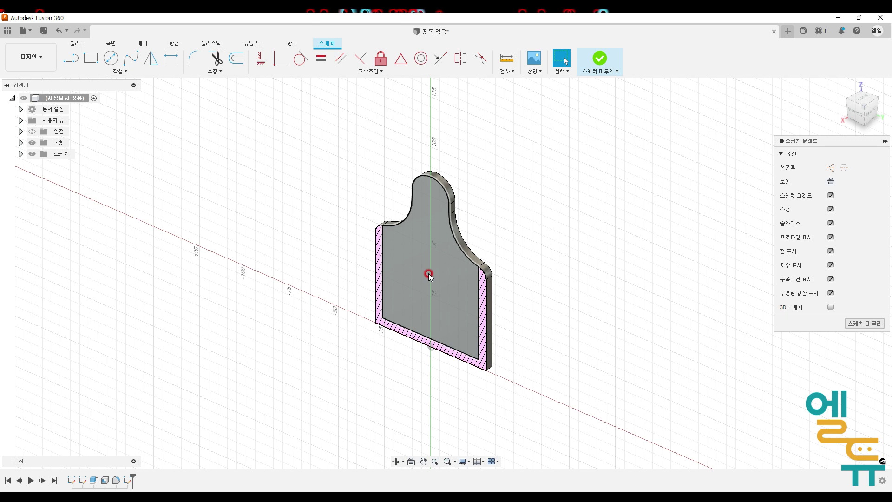
click(411, 461)
click(402, 302)
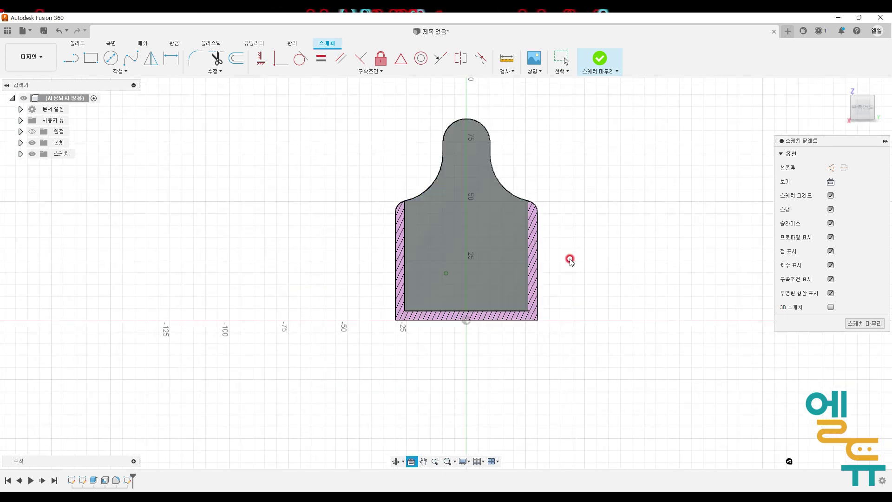
- Draw a 12 mm diameter circle at the top of the handle, then undo it
click(116, 61)
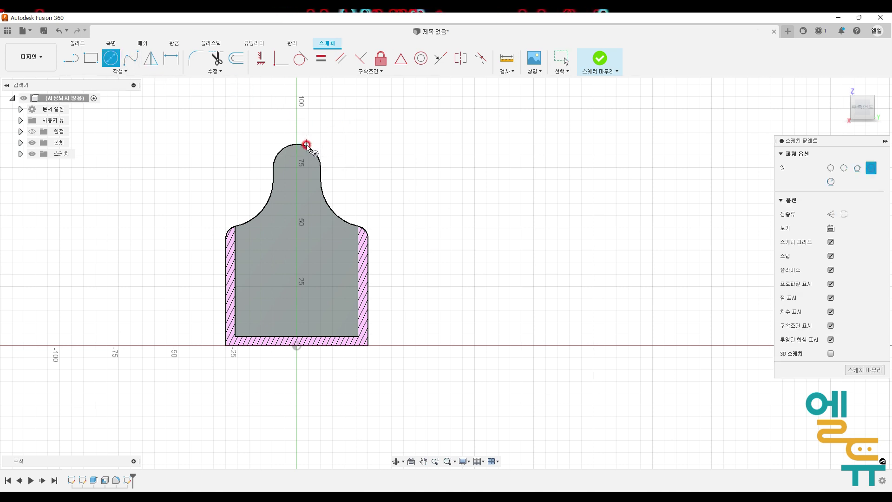
click(298, 168)
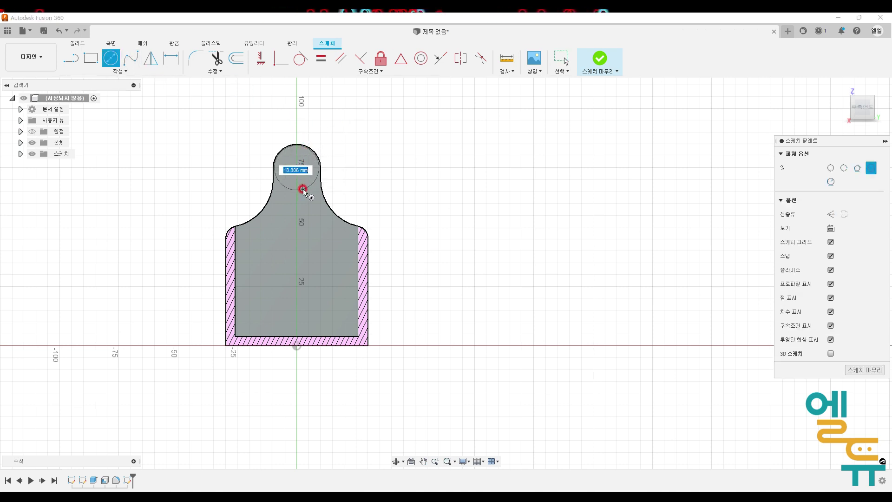
text(12)
key(Return)
key(Escape)
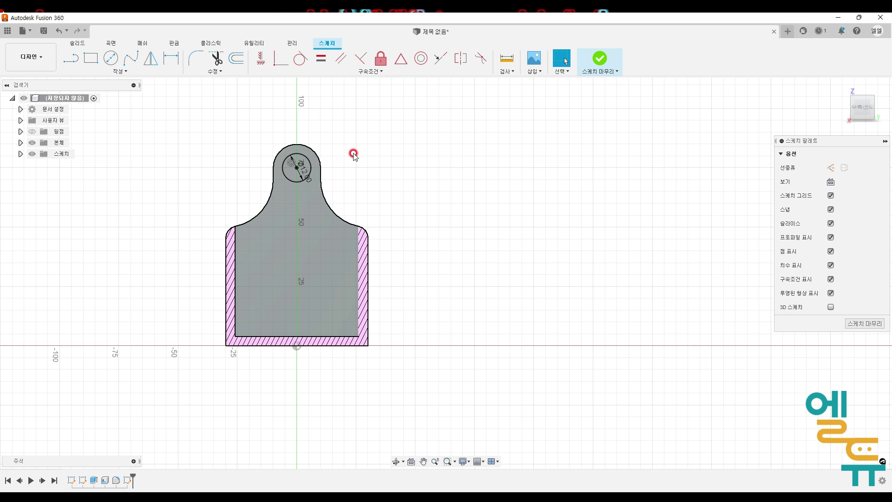
key(ctrl+z)
- Draw a 12 mm diameter circle in the handle just below the top arc
click(110, 58)
click(286, 191)
text(12)
key(Return)
key(Escape)
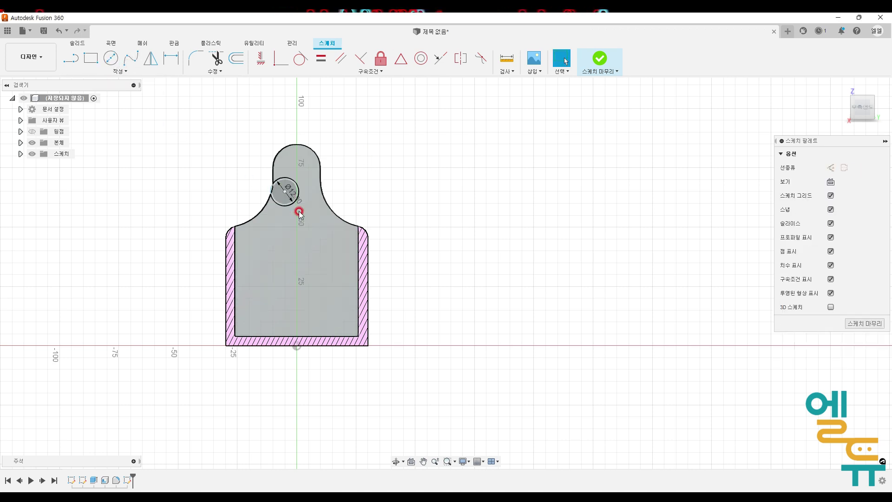
- Make the 12 mm circle concentric with the handle's top arc and finish the sketch
scroll(397, 177, up, 2)
mouse_move(274, 188)
mouse_down()
mouse_move(285, 168)
mouse_move(283, 177)
mouse_up()
click(393, 168)
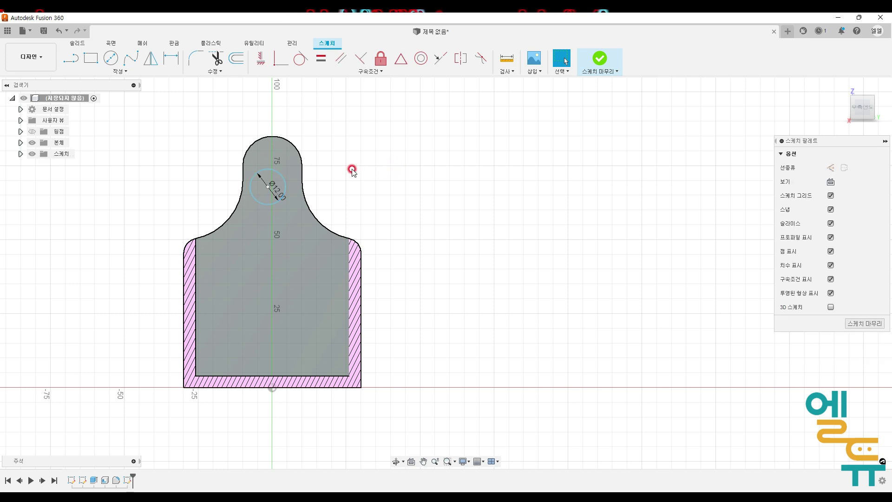
click(422, 58)
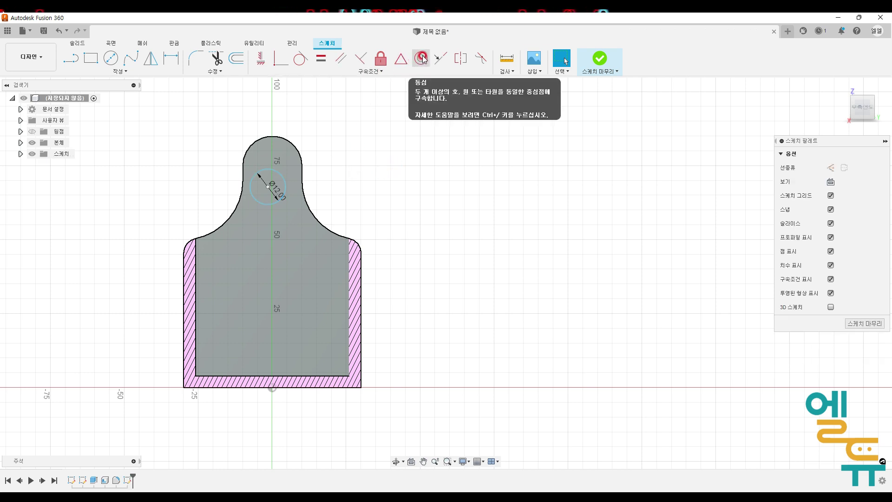
click(293, 141)
click(258, 175)
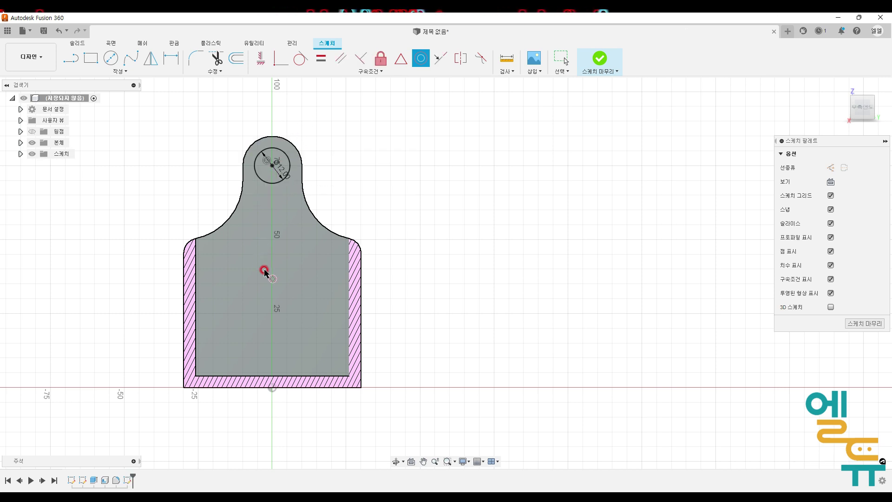
click(599, 59)
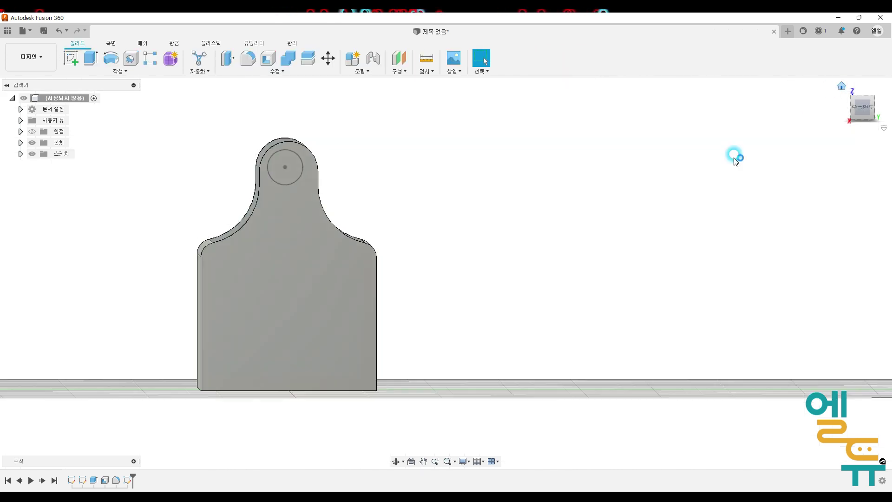
- Extrude the circle from this end wall to the opposite end wall's face, joining it as the handle dowel
click(91, 62)
scroll(446, 174, up, 2)
scroll(365, 135, up, 2)
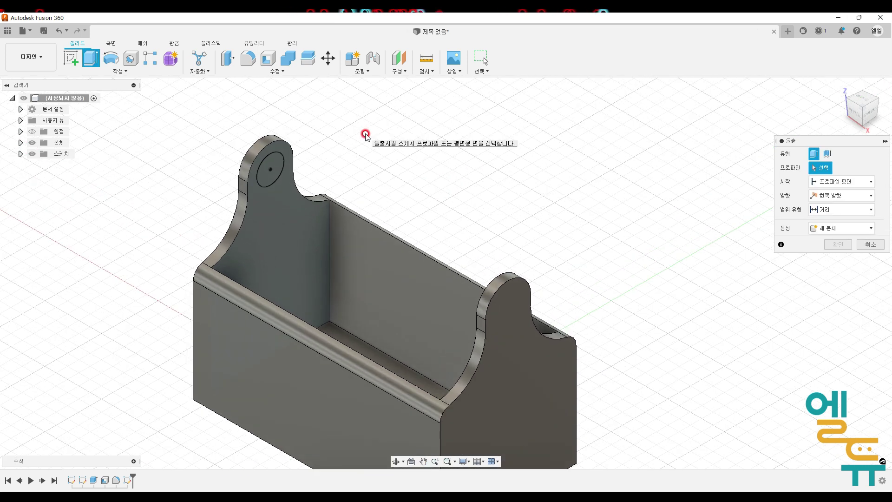
click(264, 169)
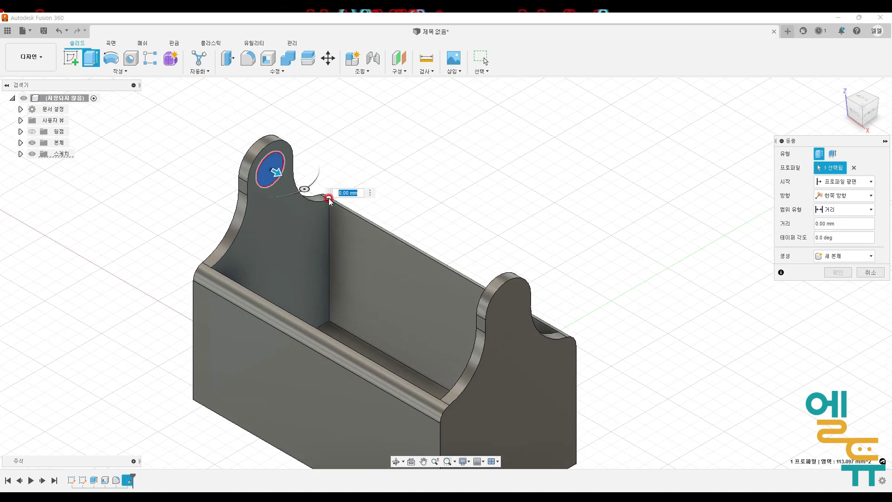
drag(277, 172, 442, 273)
click(509, 232)
shift+middle_drag(508, 232, 576, 212)
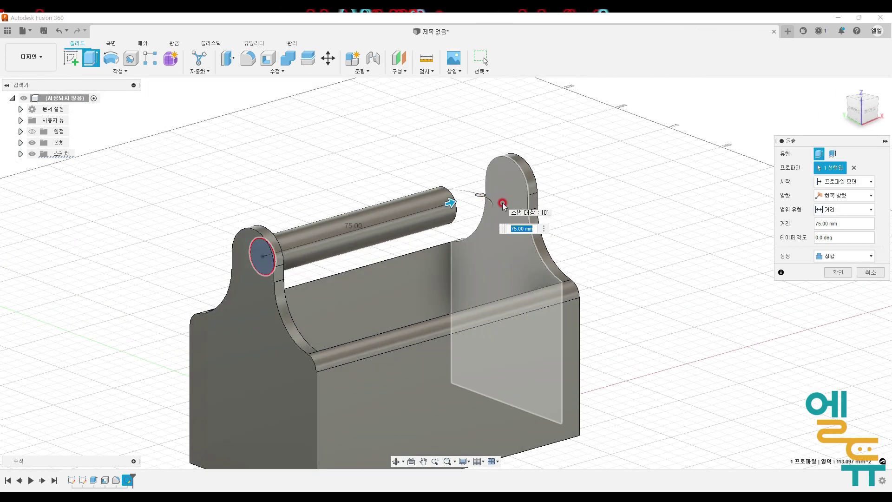
click(826, 210)
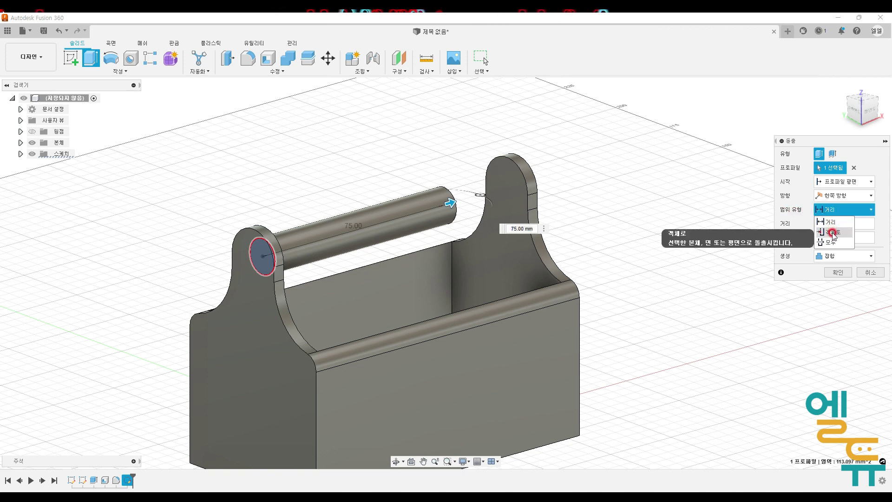
click(833, 233)
click(467, 307)
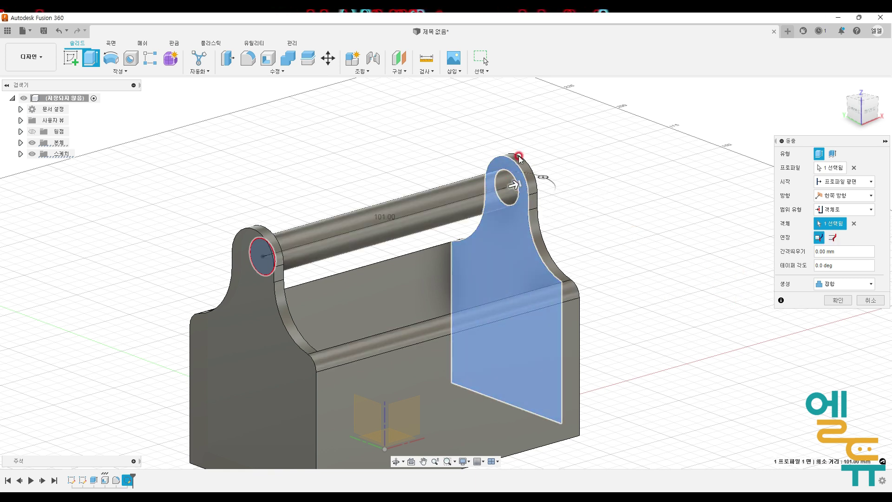
click(841, 297)
- Apply the 소나무 (pine) wood appearance to the whole toolbox body
shift+middle_drag(741, 366, 674, 263)
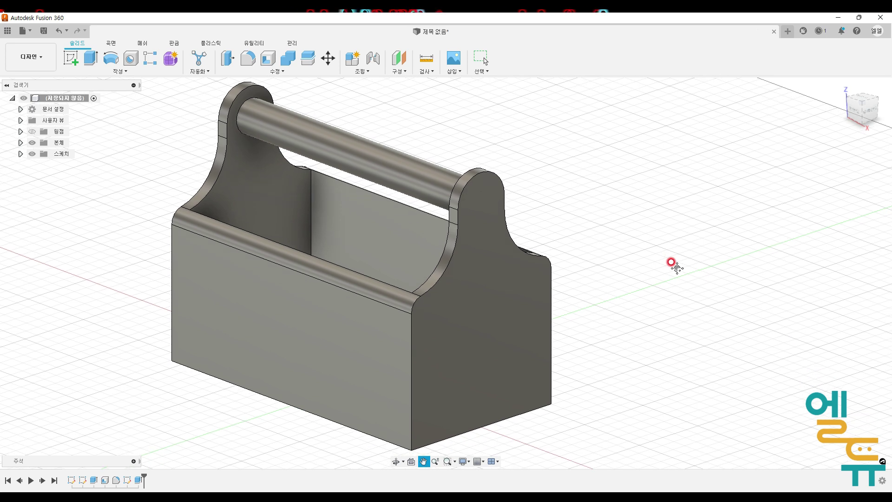
scroll(675, 262, down, 1)
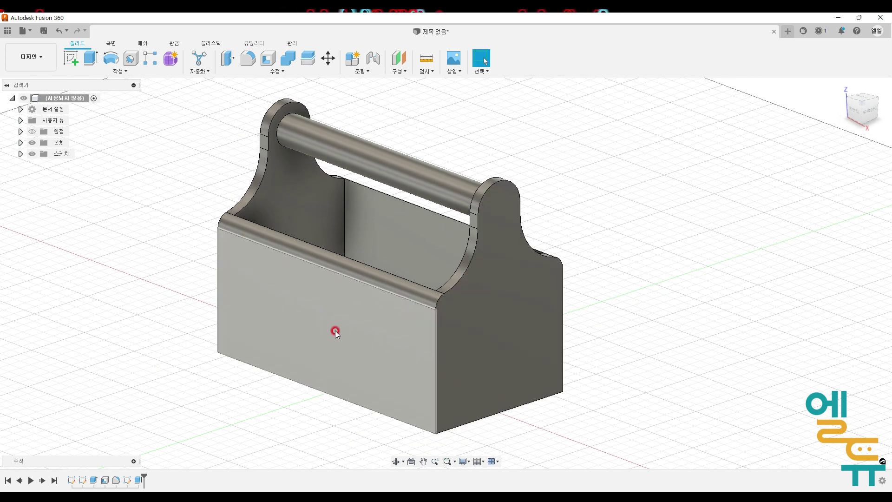
click(359, 377)
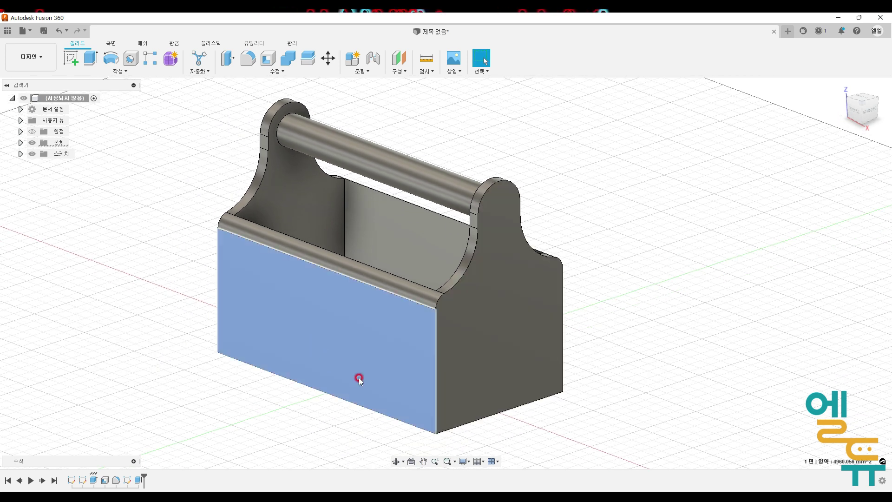
right_click(327, 323)
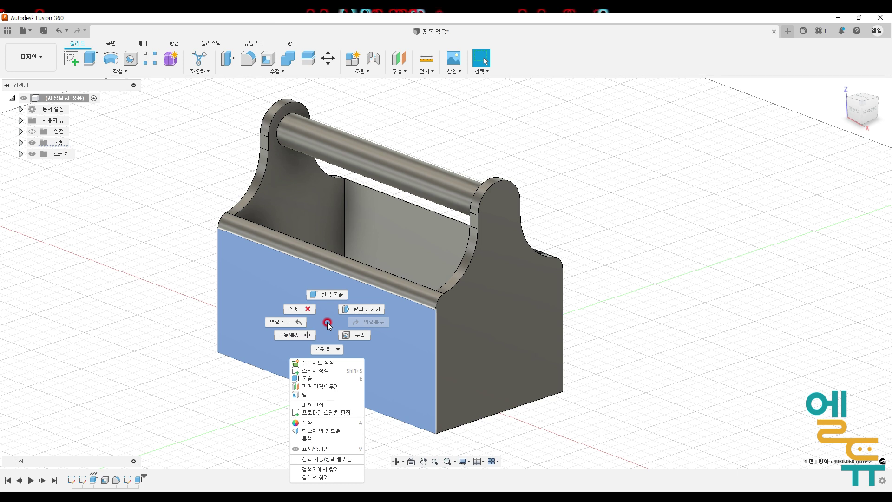
click(333, 422)
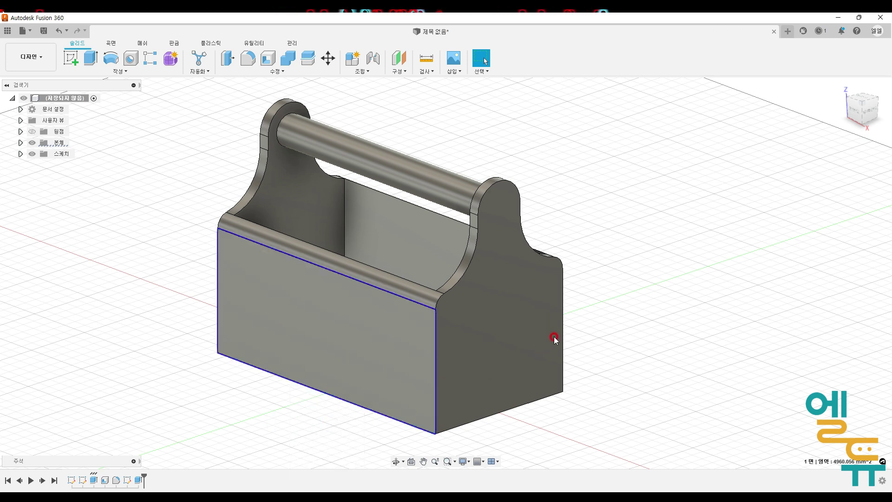
drag(733, 142, 613, 89)
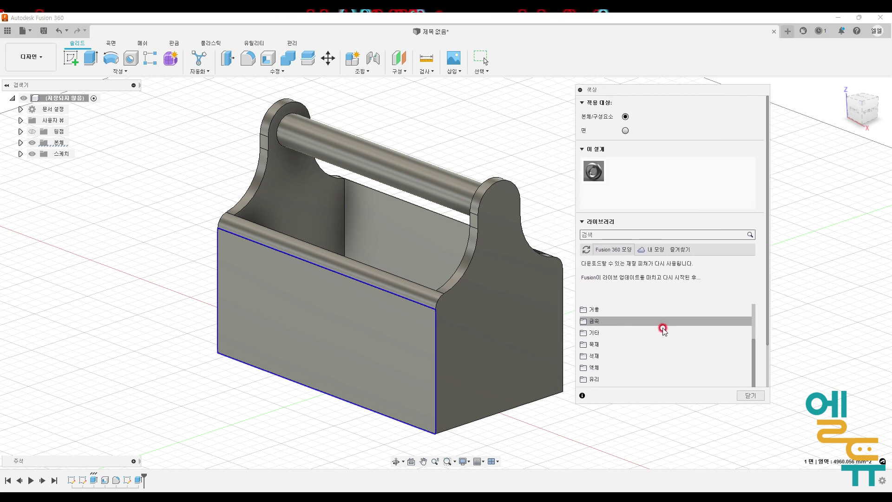
scroll(663, 328, down, 3)
click(586, 317)
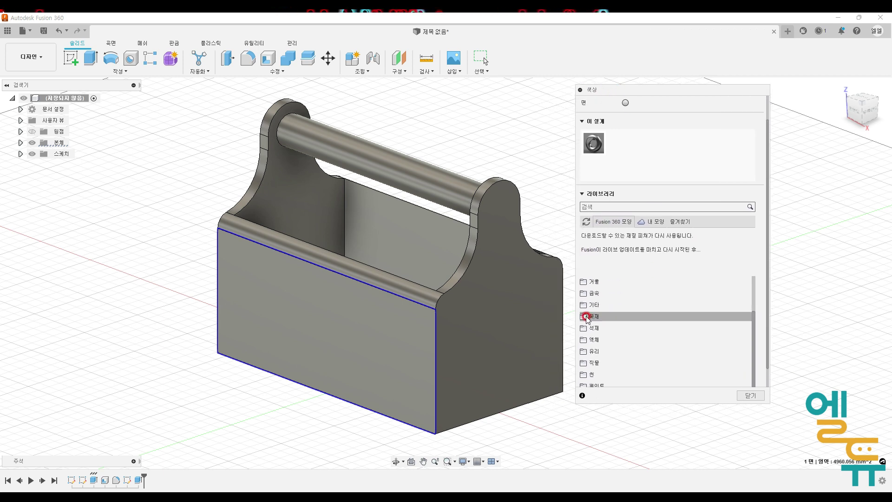
scroll(662, 314, down, 3)
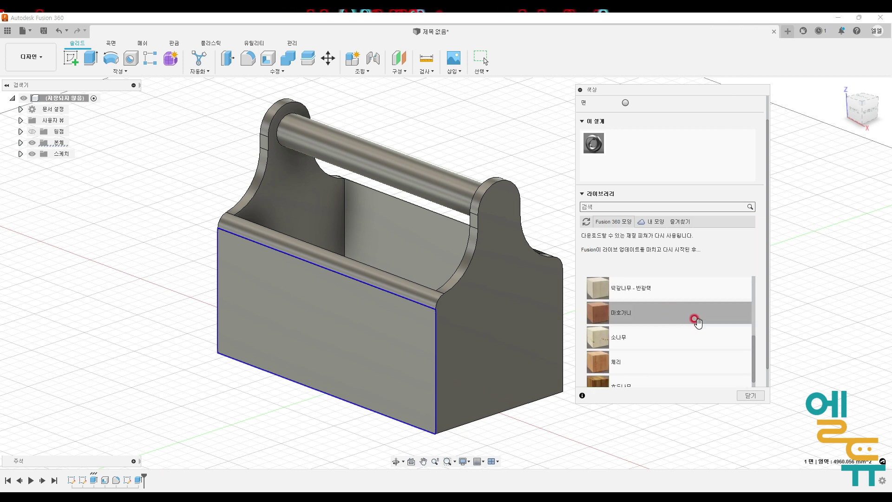
drag(681, 336, 433, 241)
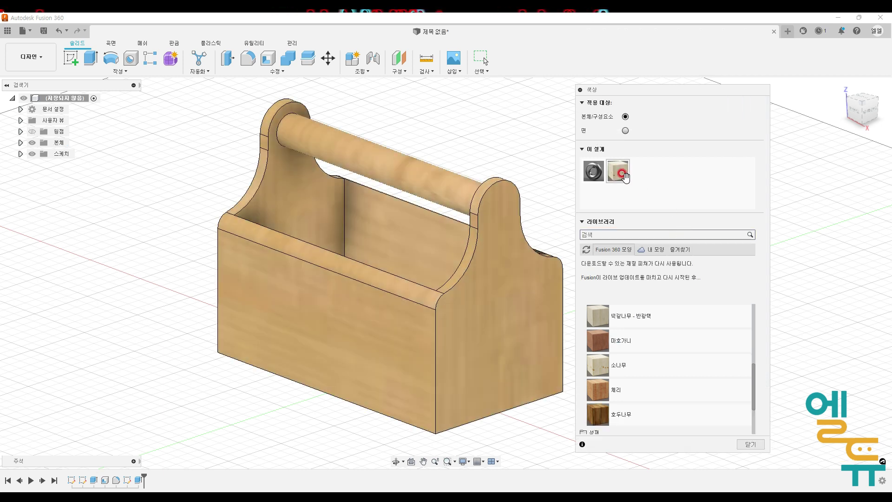
drag(618, 171, 408, 345)
- Edit the pine appearance and set its scale to 39.00
right_click(623, 175)
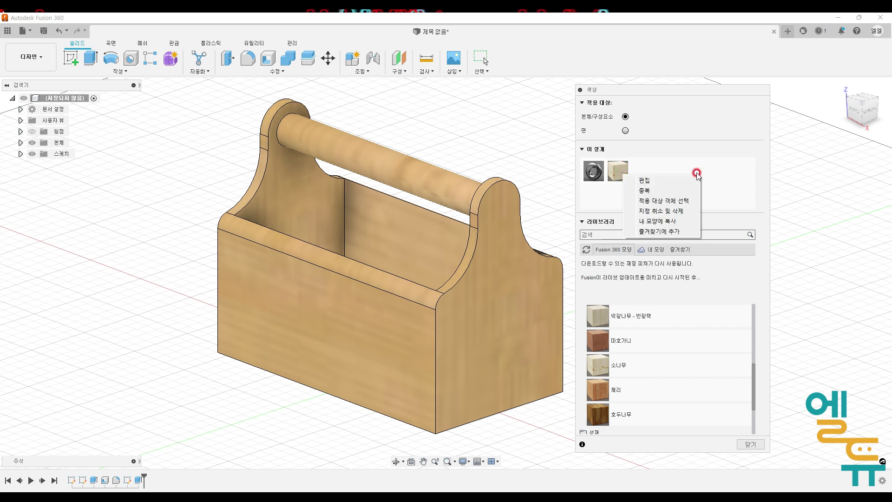
click(697, 174)
right_click(622, 169)
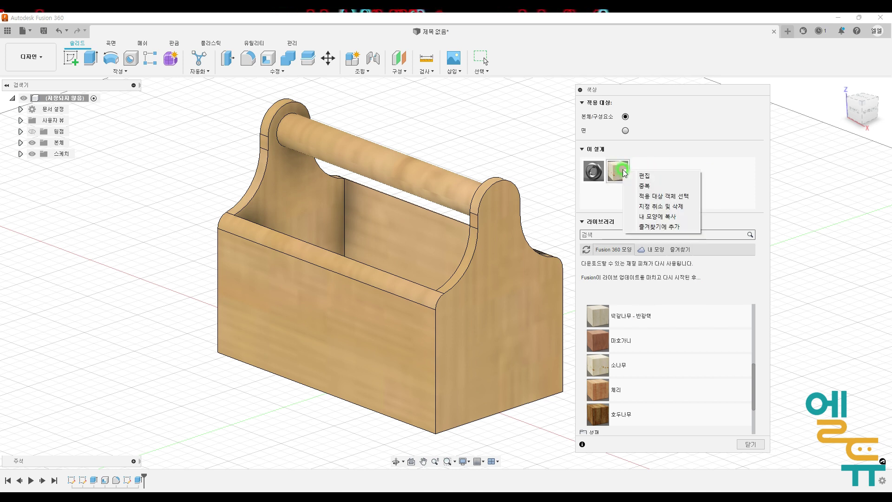
click(653, 176)
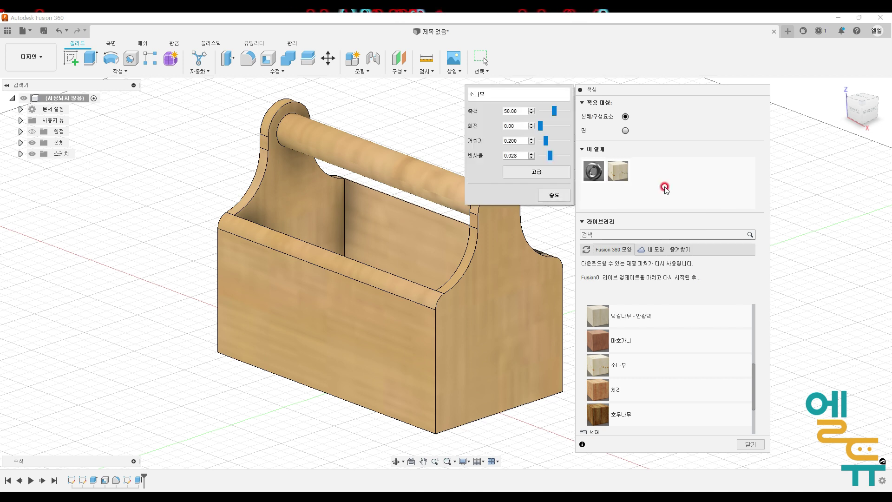
click(532, 114)
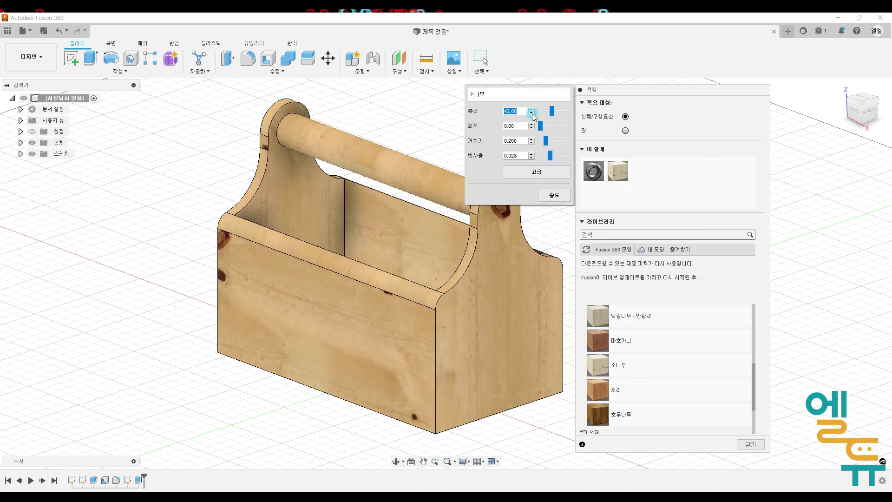
click(531, 113)
click(532, 114)
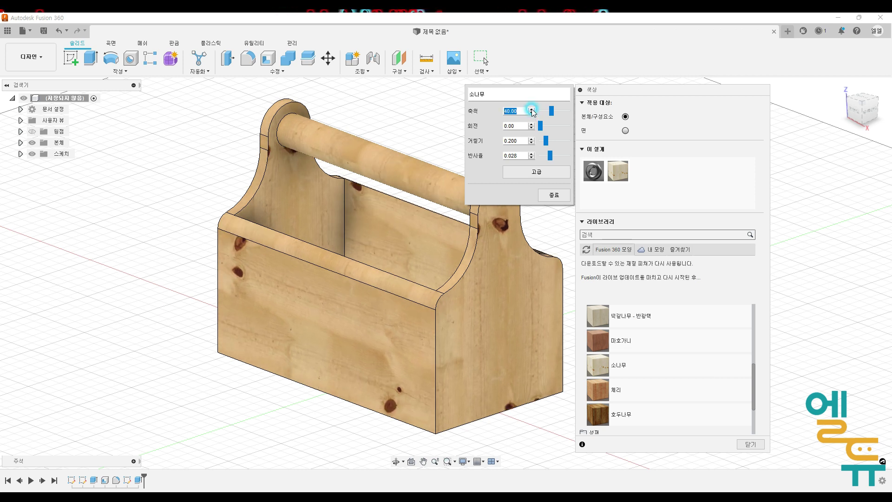
- Set the pine appearance's rotation to 1.00 and roughness to 0.300
click(531, 124)
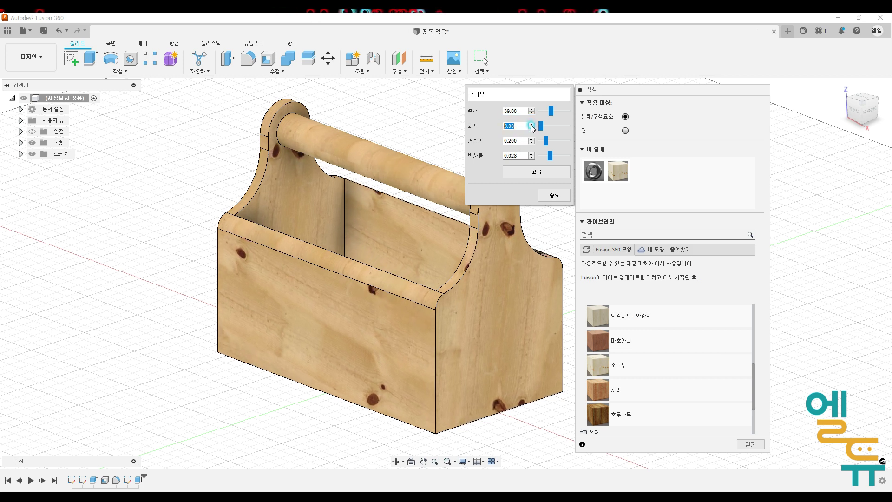
click(532, 124)
click(532, 128)
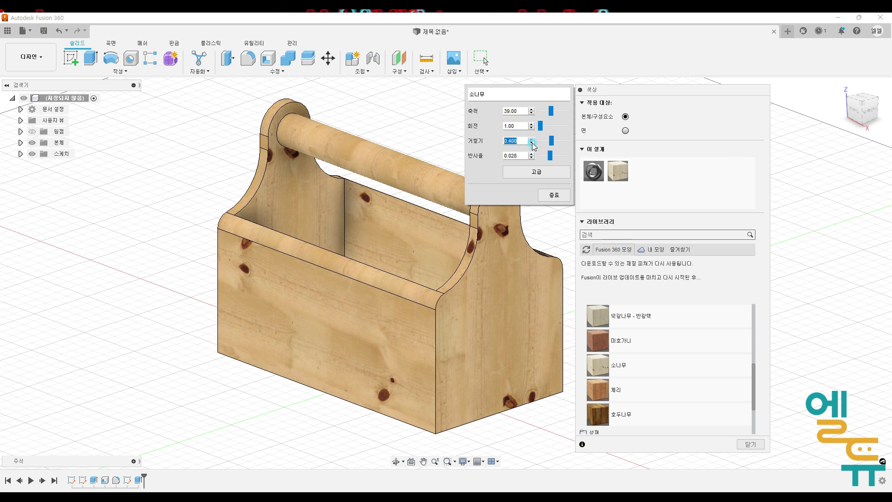
click(532, 153)
click(532, 154)
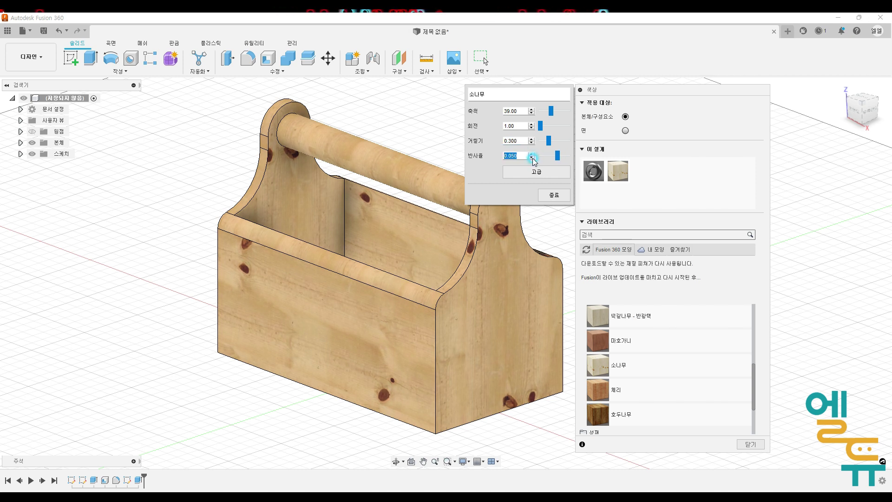
- Set the reflectivity to 0.040, then close the appearance editor and the appearance panel
click(532, 158)
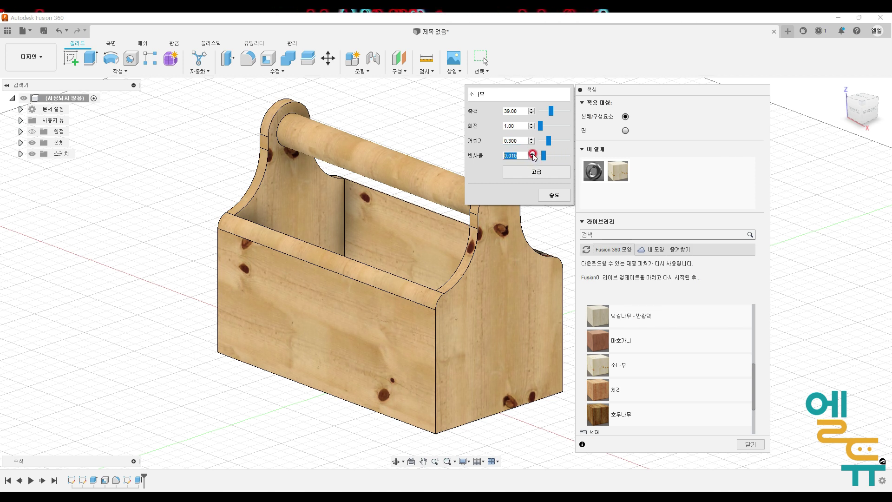
click(532, 153)
click(554, 194)
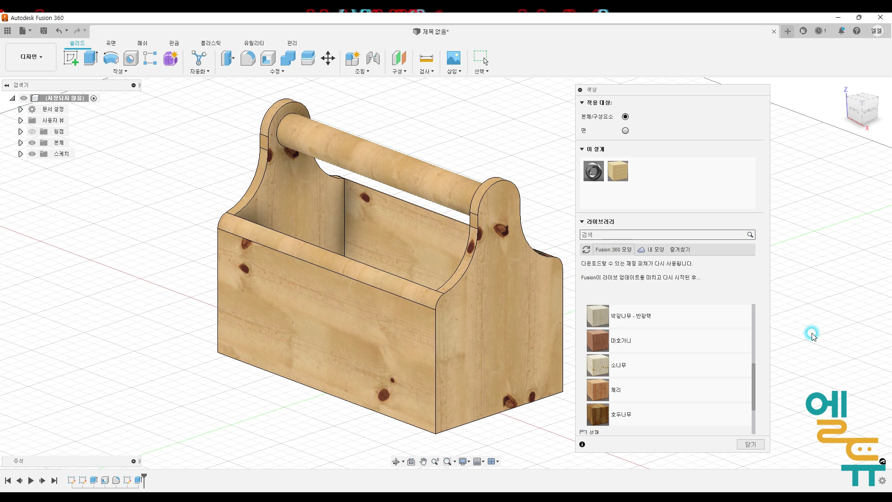
click(751, 444)
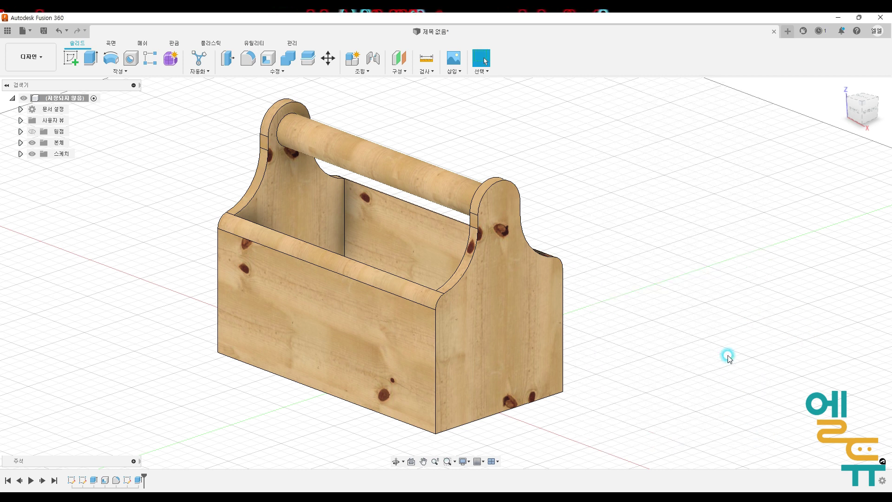
- Switch the visual style to Shading without visible edges
click(470, 462)
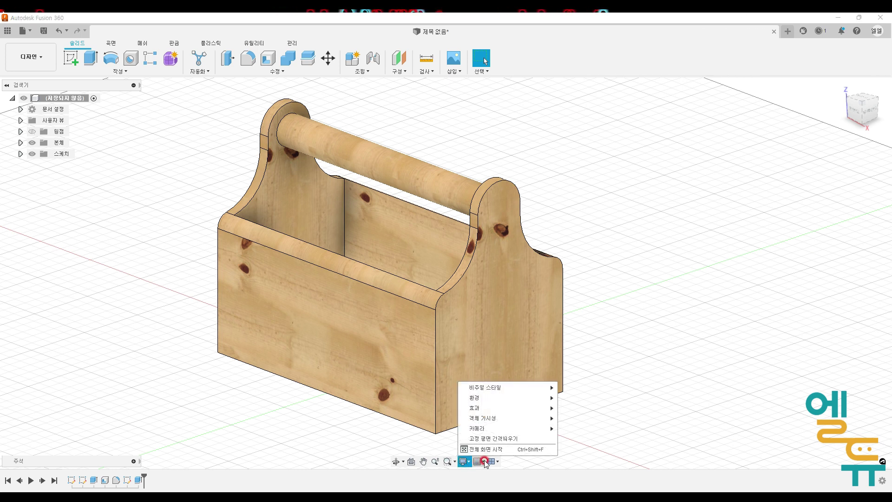
mouse_move(523, 391)
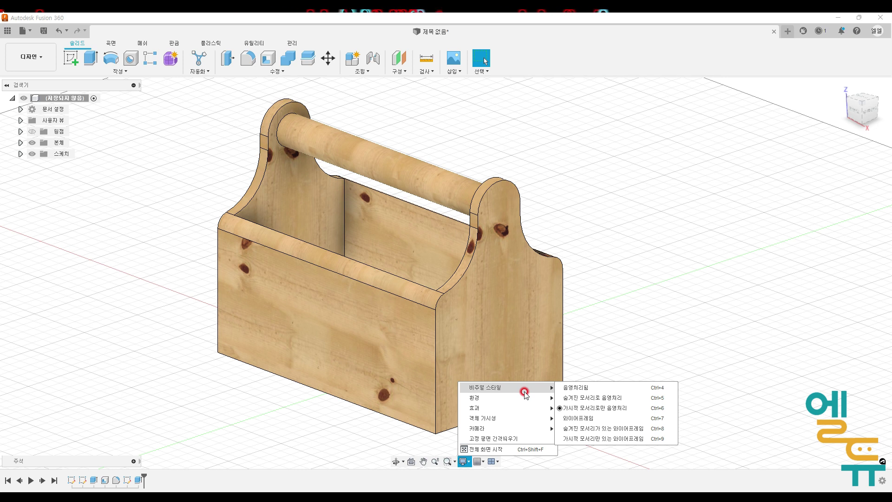
click(579, 390)
middle_drag(679, 395, 653, 388)
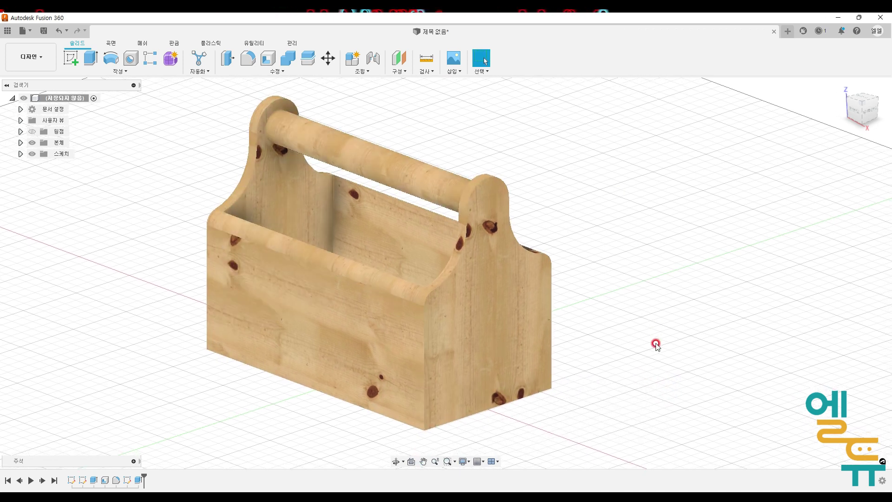
- Turn off the layout grid display
click(487, 462)
click(486, 463)
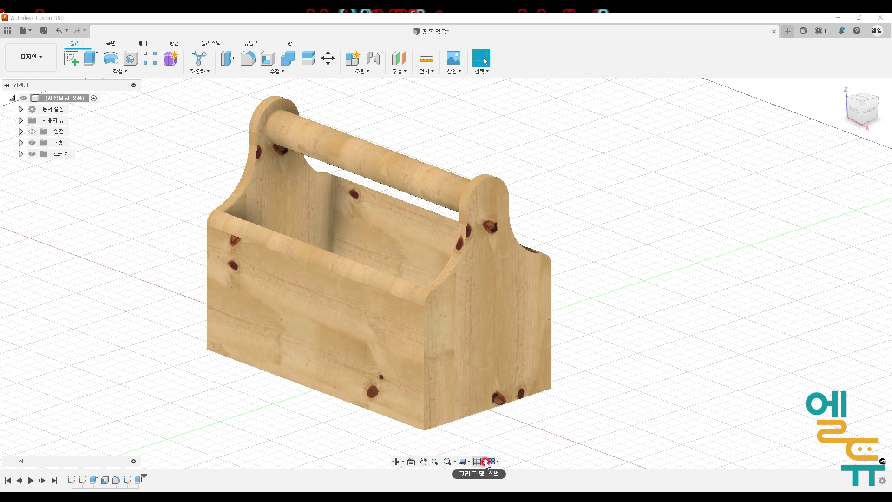
click(485, 462)
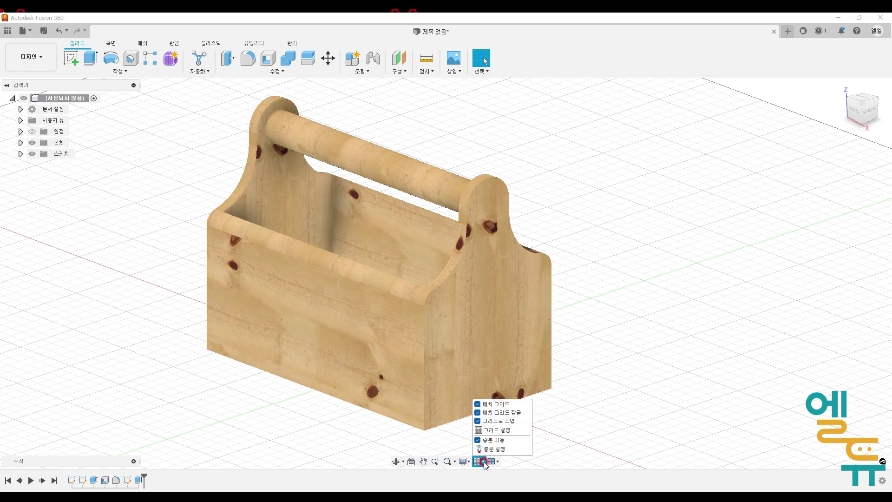
click(479, 404)
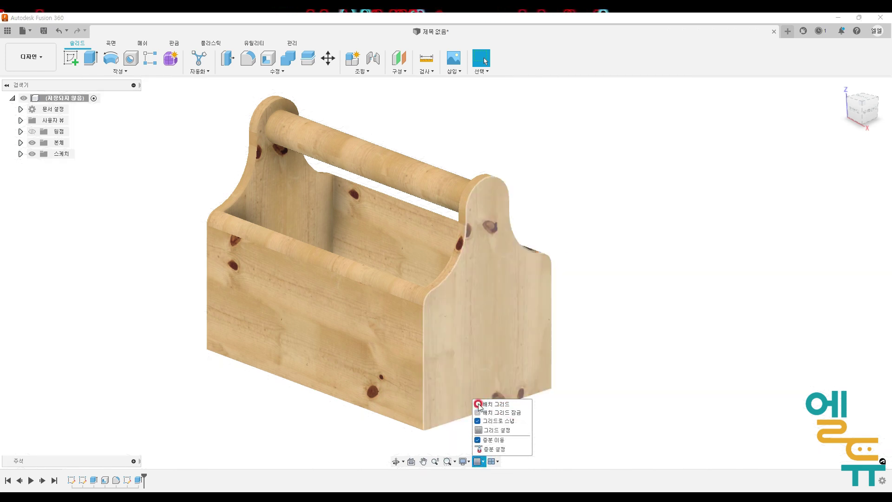
click(627, 419)
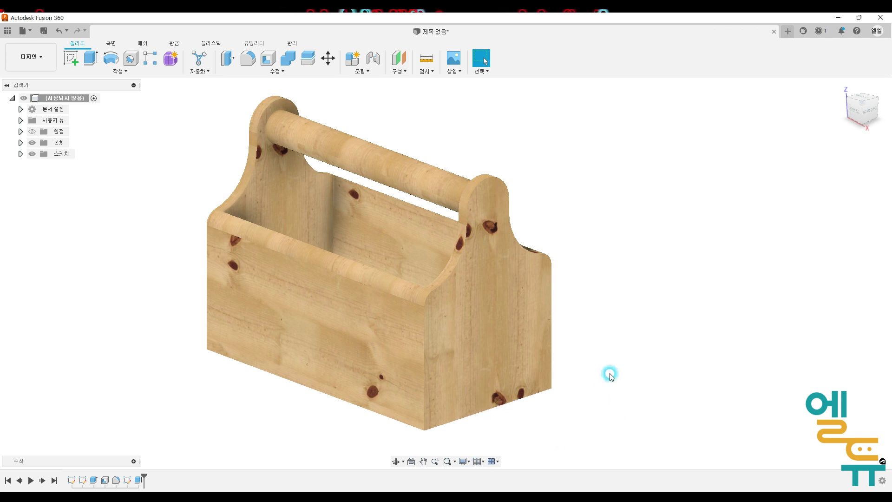
middle_drag(630, 226, 631, 233)
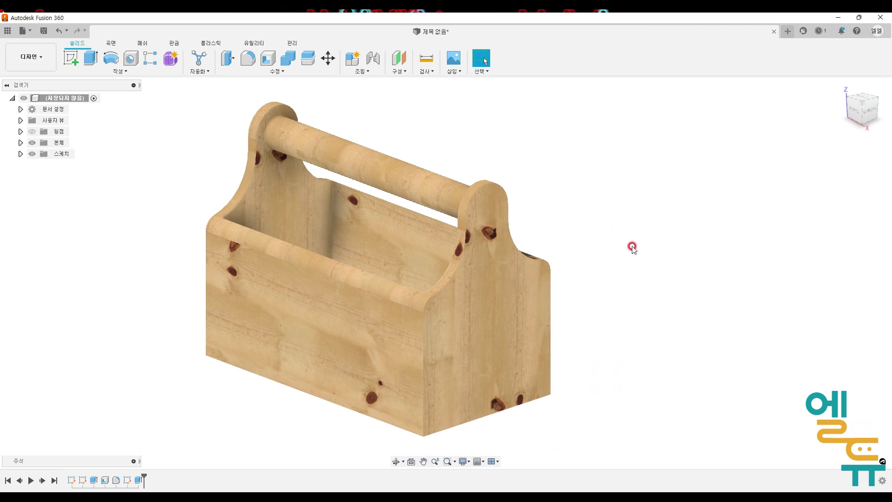